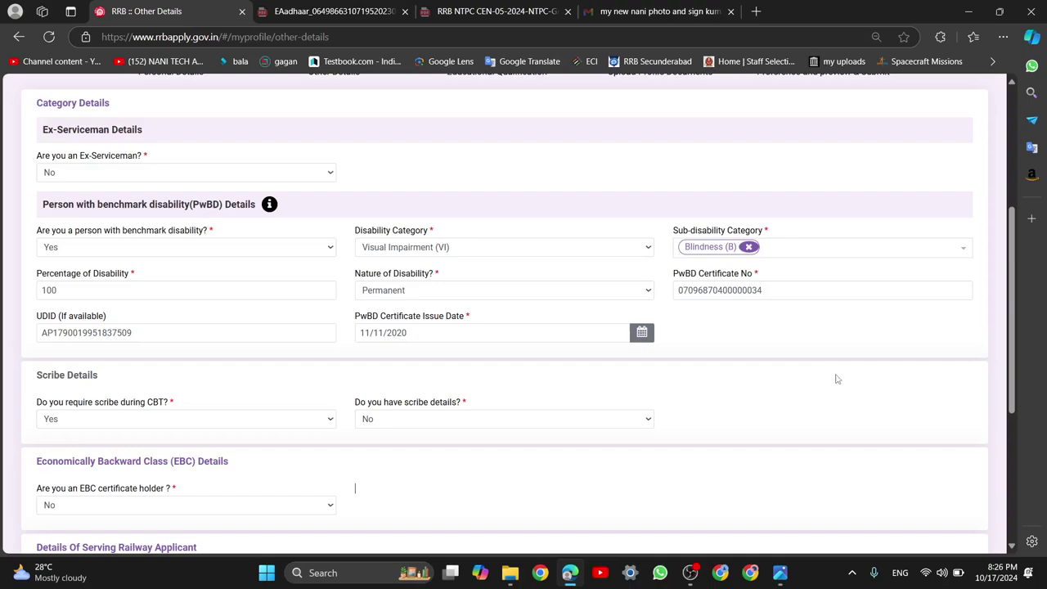
Keep benchmark disability at Yes, check the Visual Impairment (VI) category, then view the NTPC notification PDF
scroll(949, 213, down, 1)
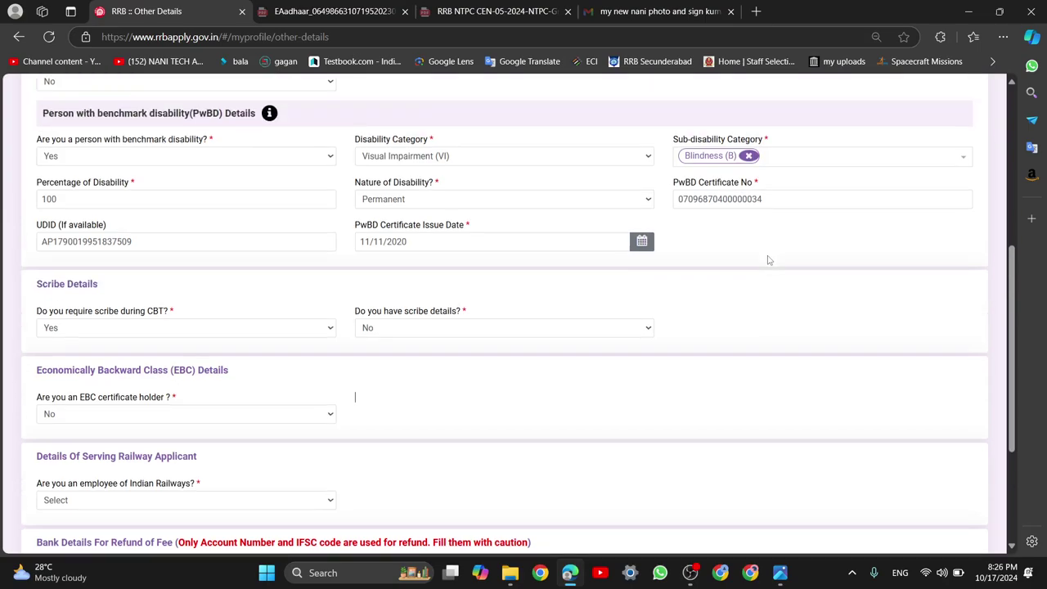
scroll(767, 246, up, 1)
scroll(723, 351, down, 2)
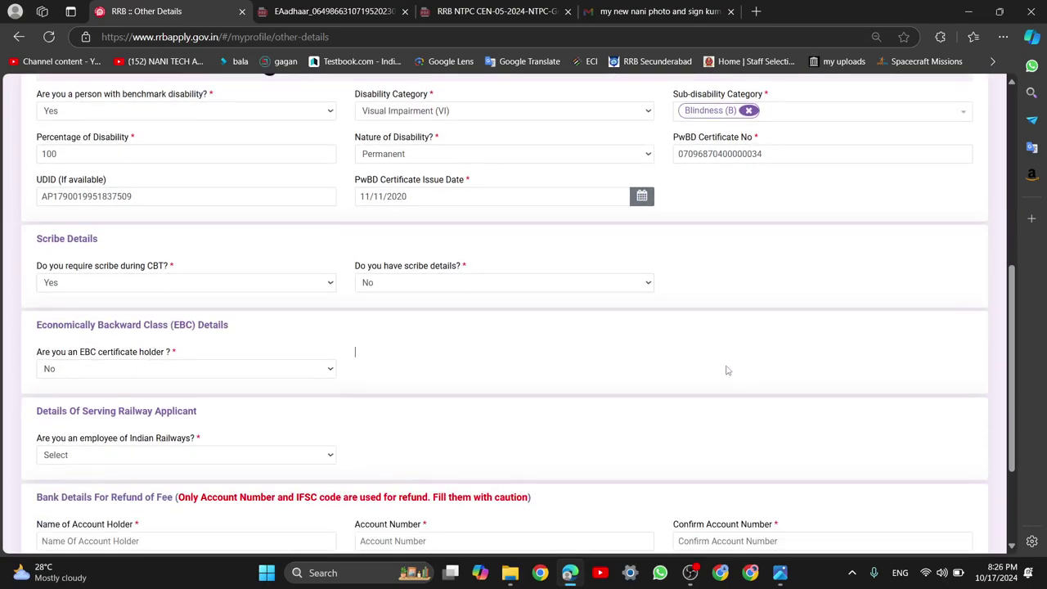
scroll(727, 368, down, 1)
scroll(750, 385, down, 1)
scroll(750, 387, up, 3)
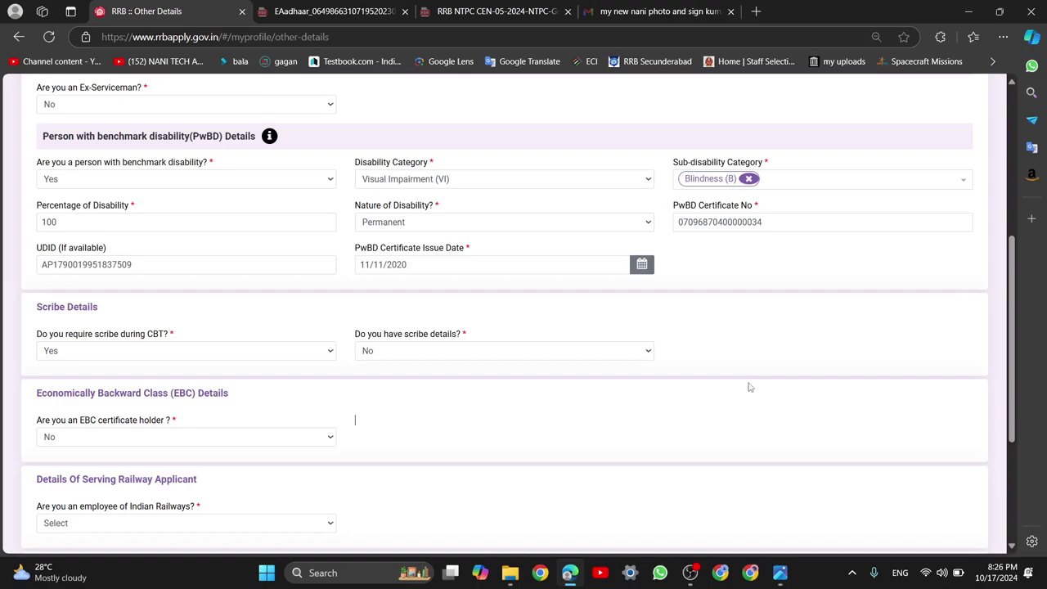
scroll(748, 386, up, 2)
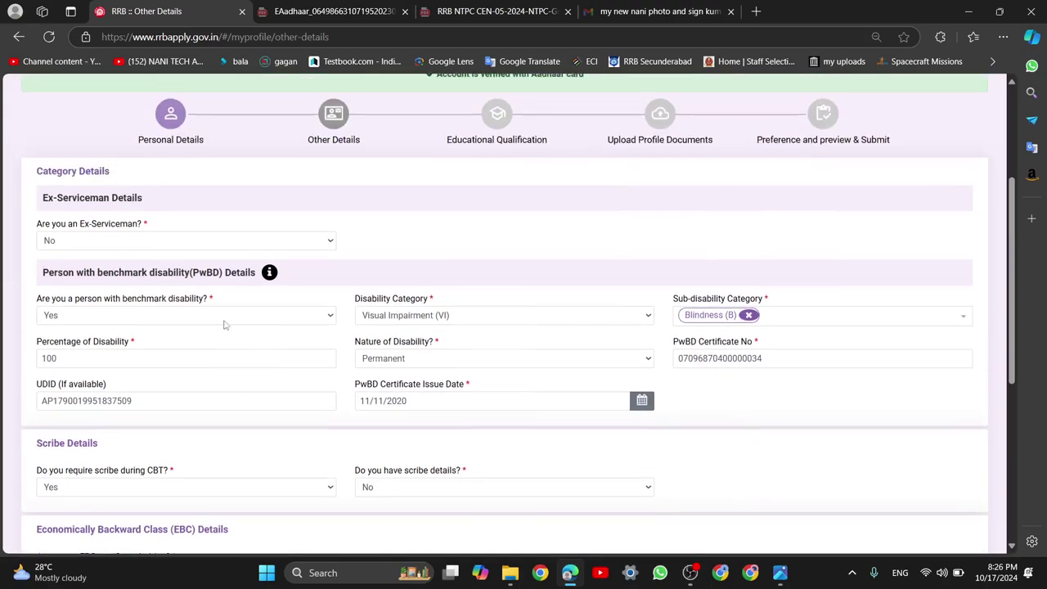
click(166, 320)
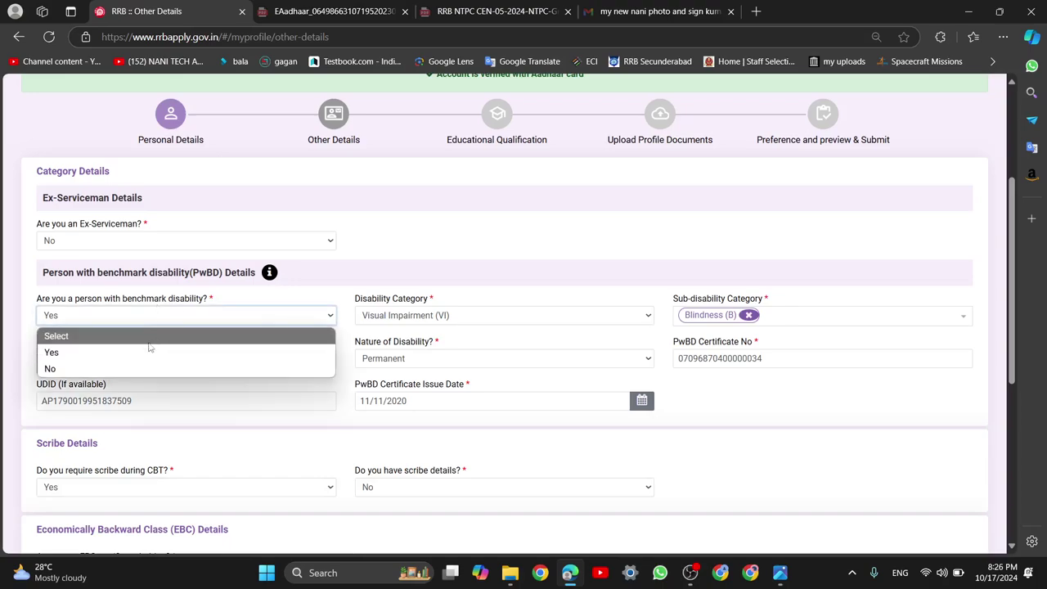
click(144, 353)
click(571, 321)
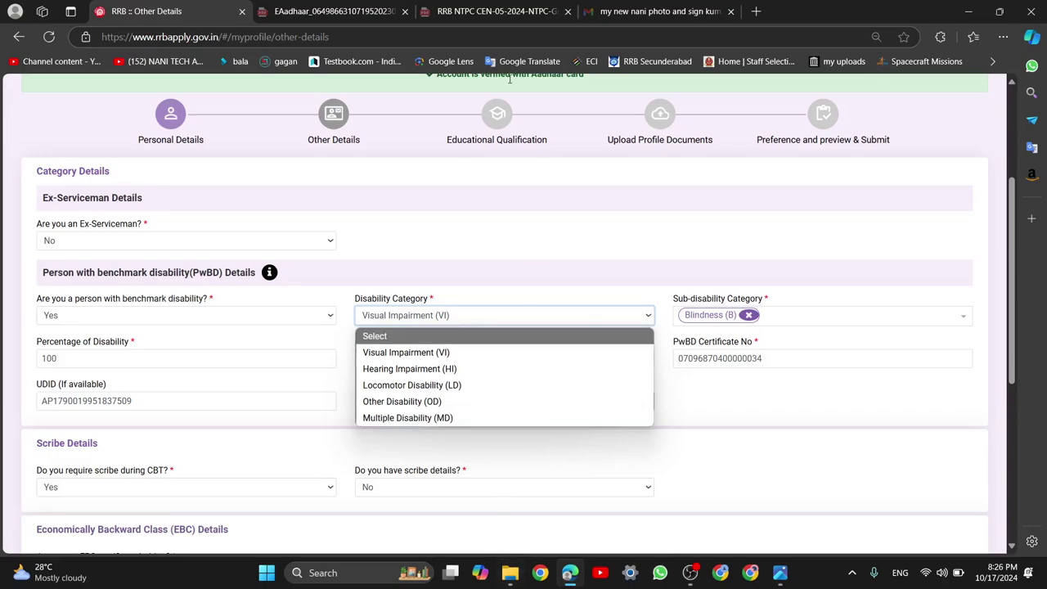
click(491, 11)
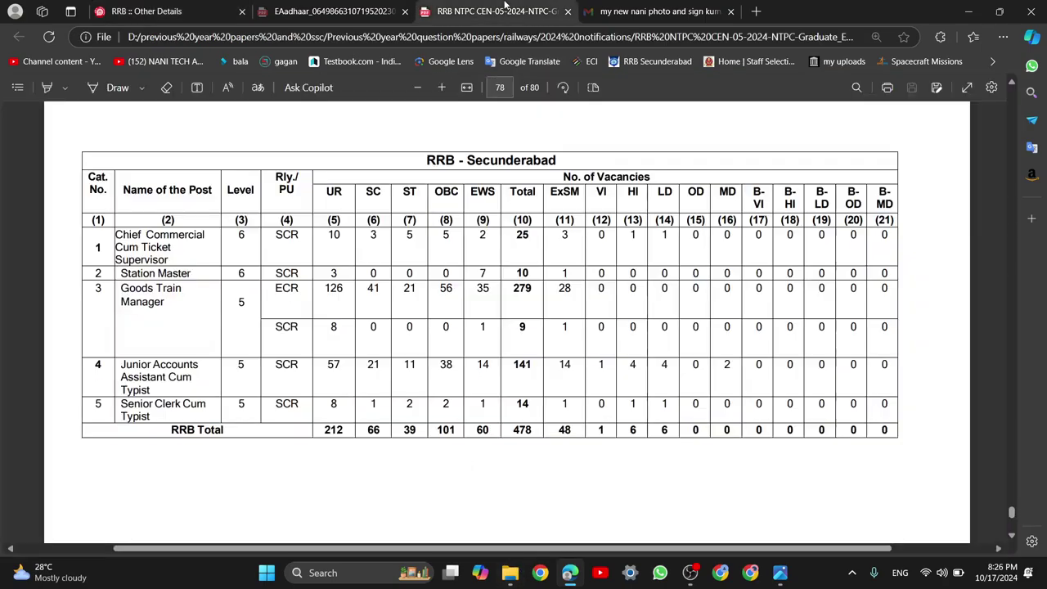
Highlight the HI, LD, OD, MD and B-VI column headings in page 78's vacancy table
double_click(664, 194)
right_click(660, 195)
click(692, 193)
double_click(695, 193)
click(681, 462)
double_click(632, 191)
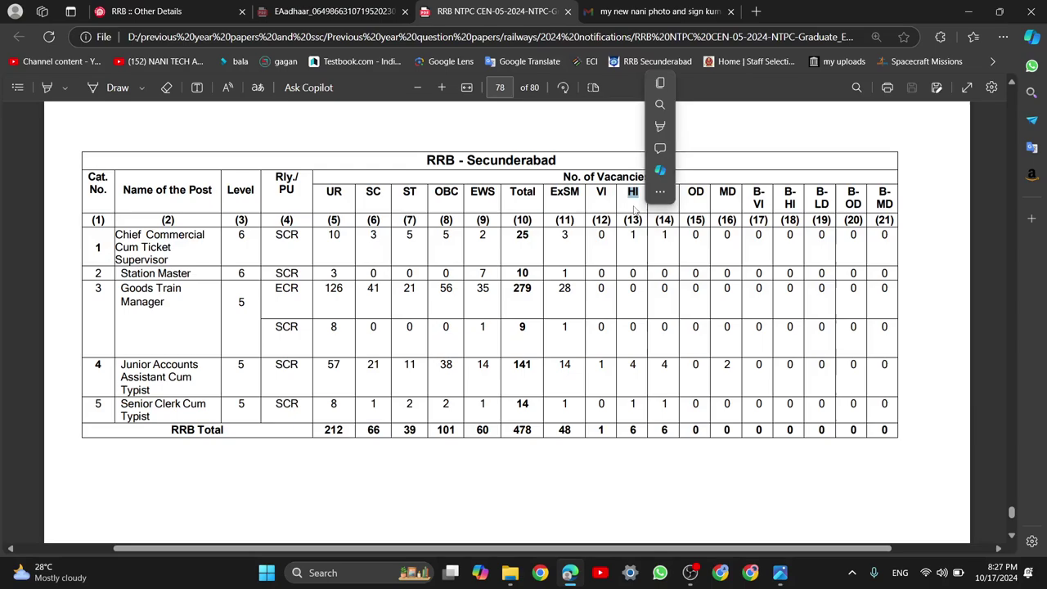
click(655, 192)
double_click(666, 193)
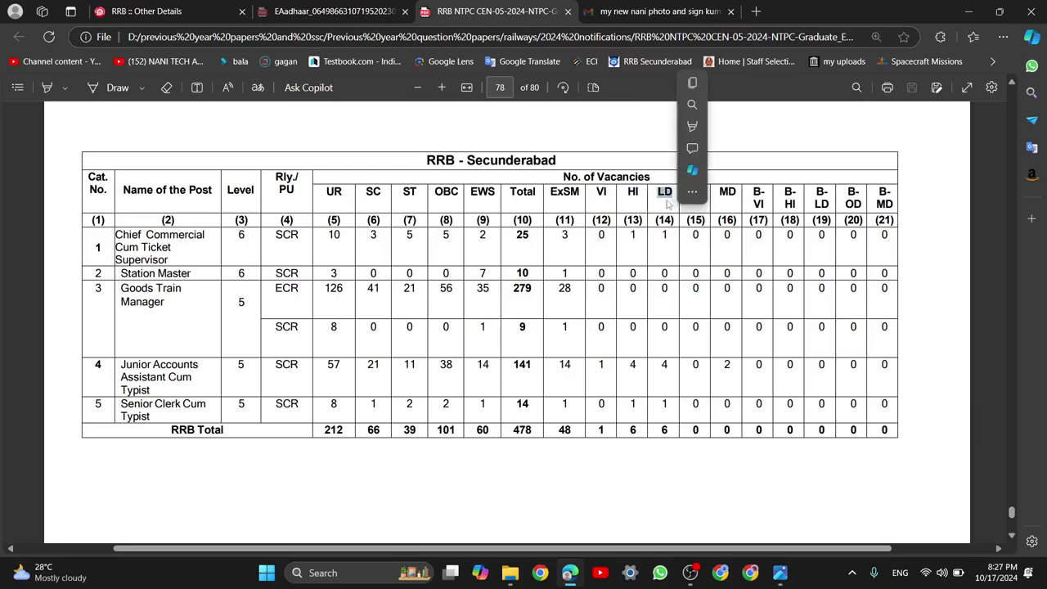
click(667, 197)
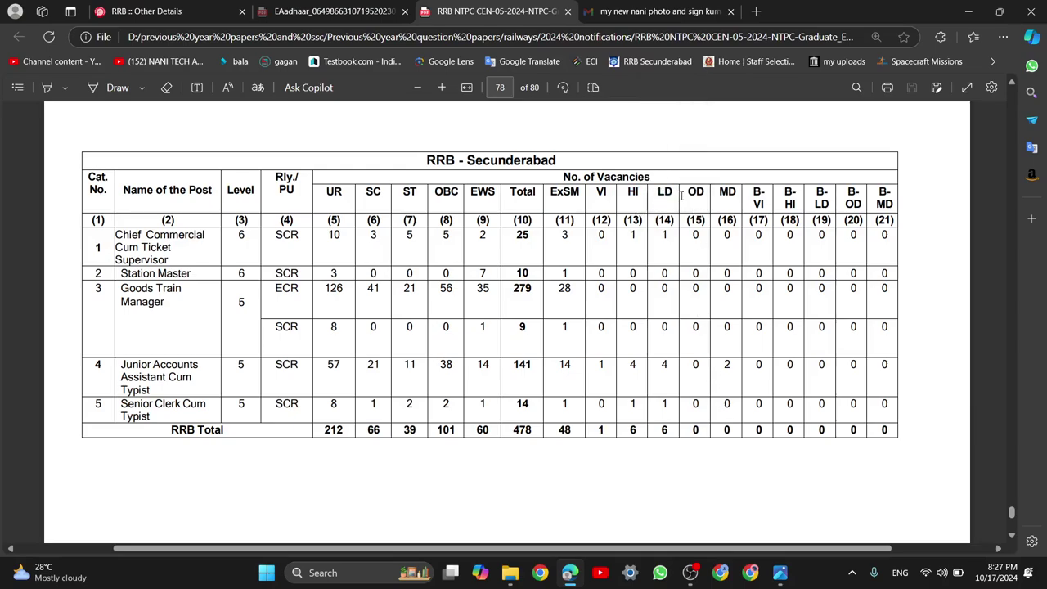
drag(684, 194, 770, 198)
double_click(762, 205)
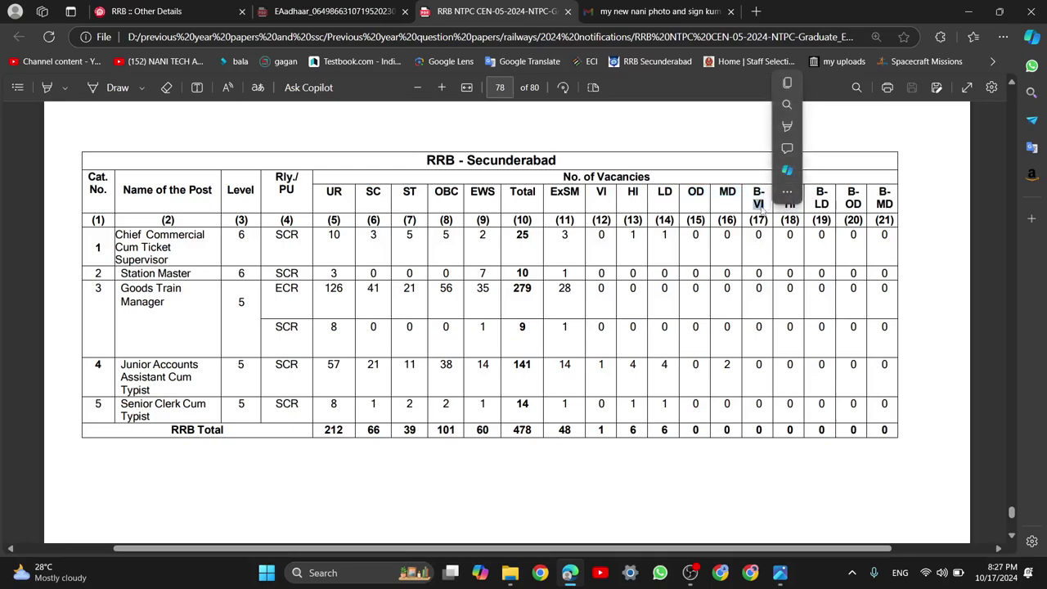
click(763, 203)
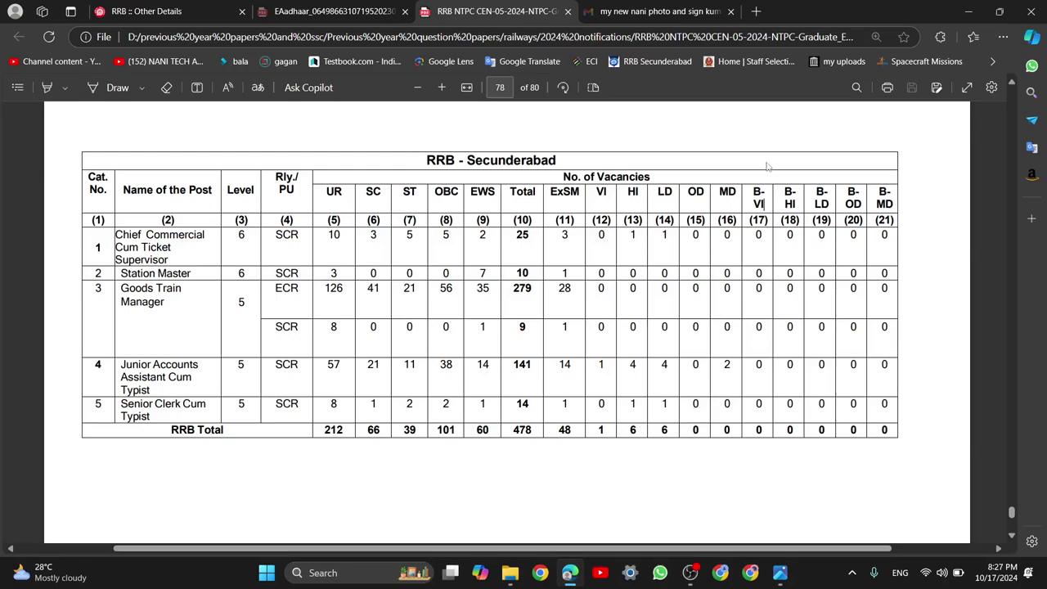
Scroll to page 80's abbreviations list defining VI, HI, LD and other disability codes
scroll(765, 205, down, 3)
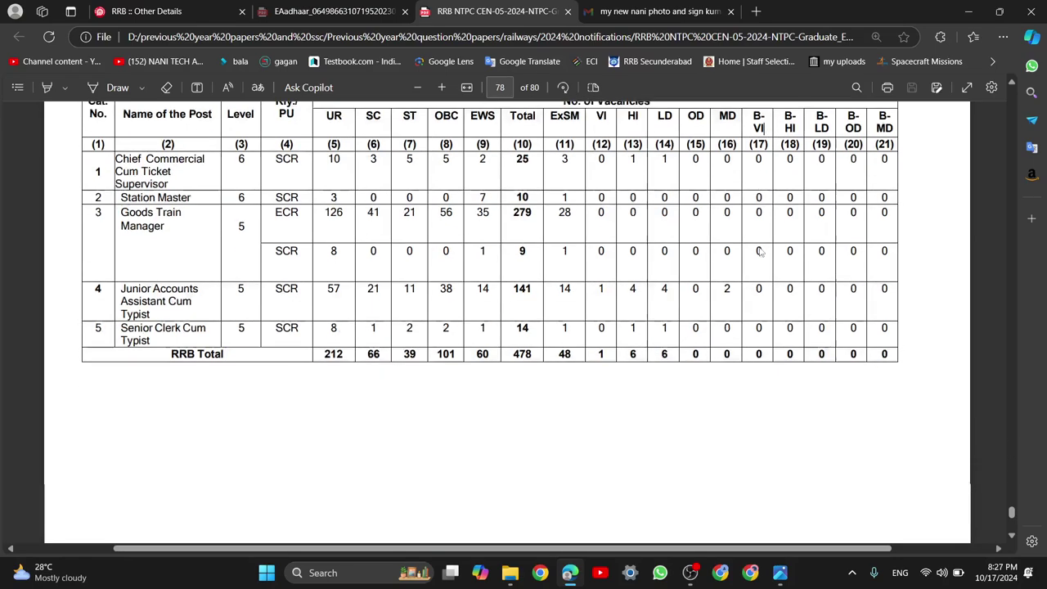
scroll(765, 205, up, 5)
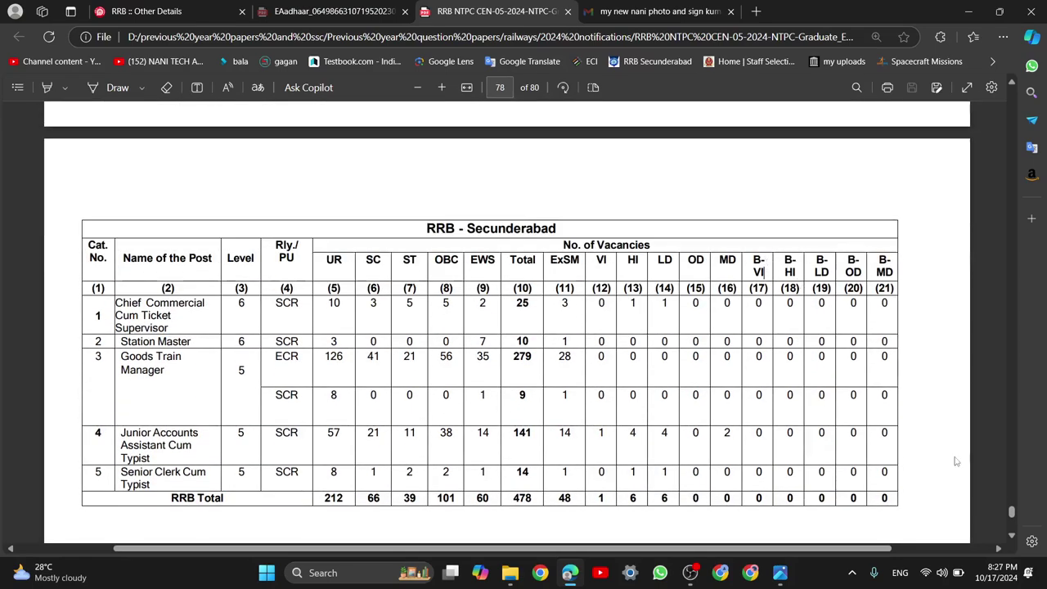
scroll(905, 442, down, 10)
scroll(905, 443, up, 10)
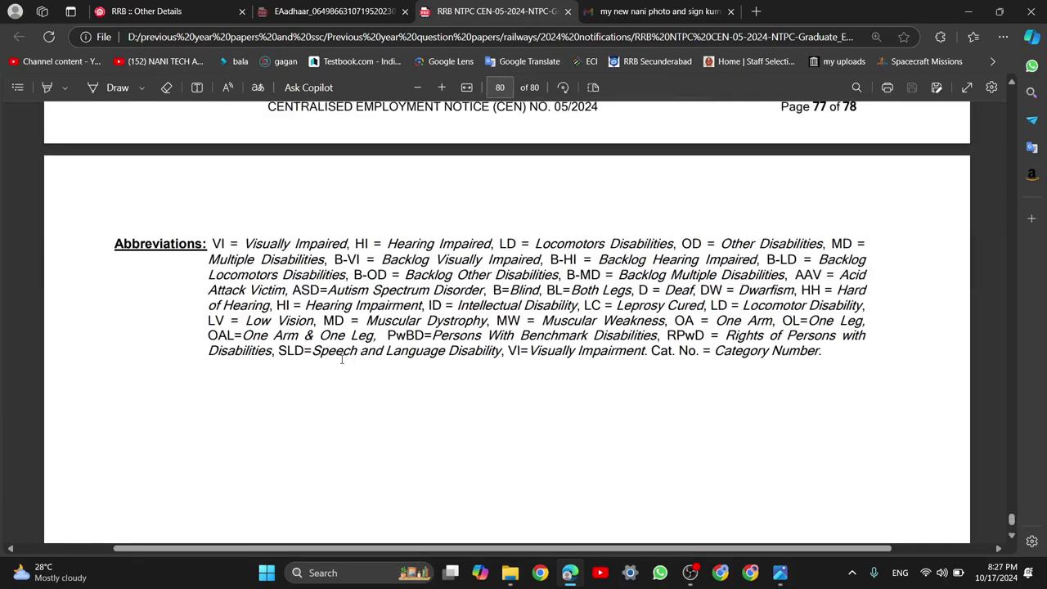
Highlight the abbreviations from Visually to B-VI, and B-LD and Backlog, in the Abbreviations paragraph
double_click(247, 243)
click(238, 237)
drag(245, 243, 378, 260)
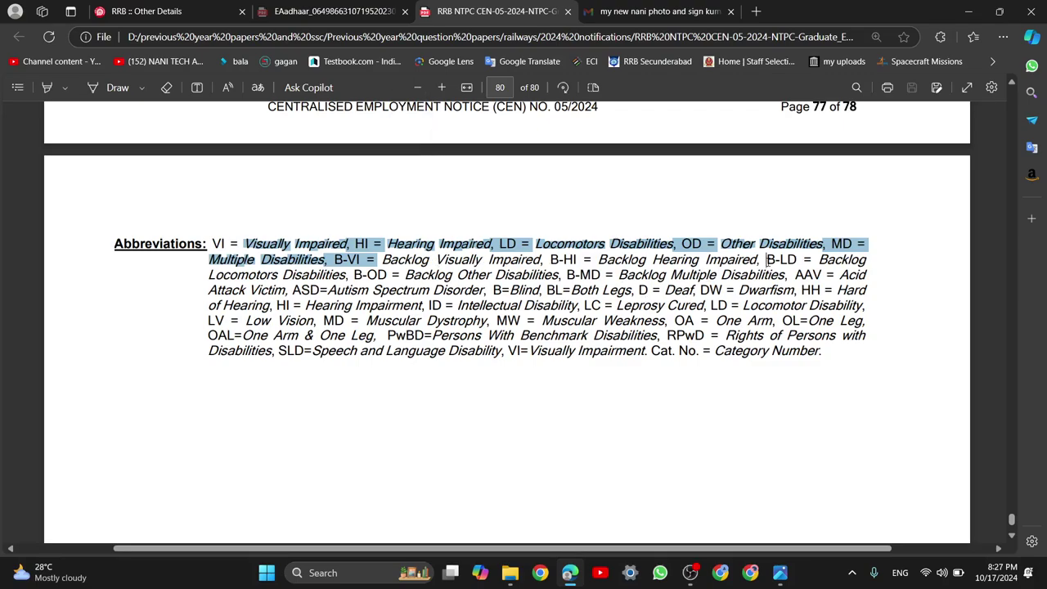
drag(766, 259, 774, 259)
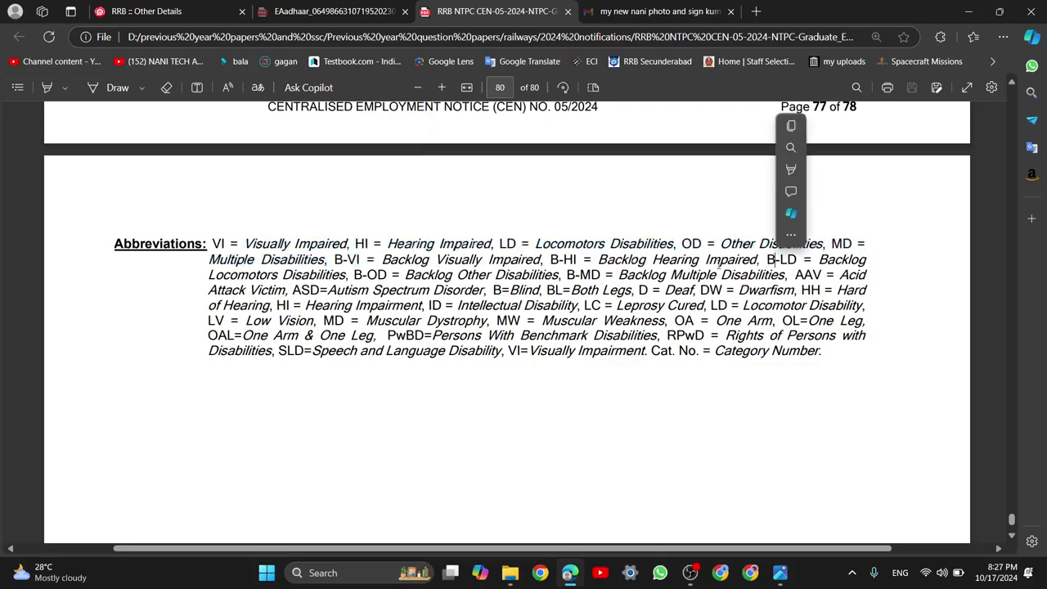
double_click(439, 276)
click(427, 276)
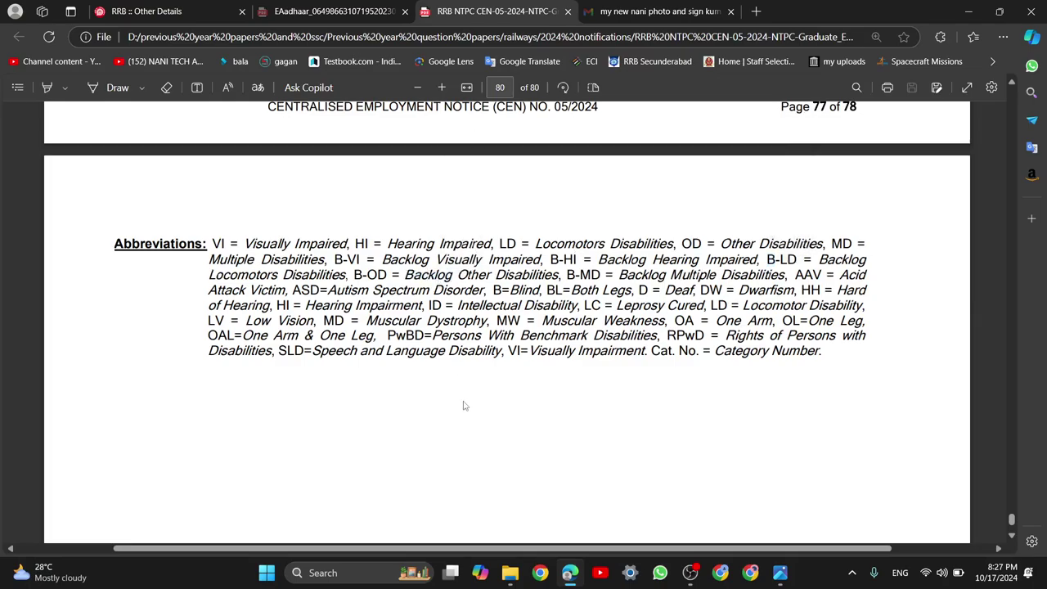
Scroll up to page 79's RRB Siliguri table, then return to the Other Details form
scroll(617, 390, up, 4)
scroll(618, 390, up, 4)
scroll(617, 390, down, 2)
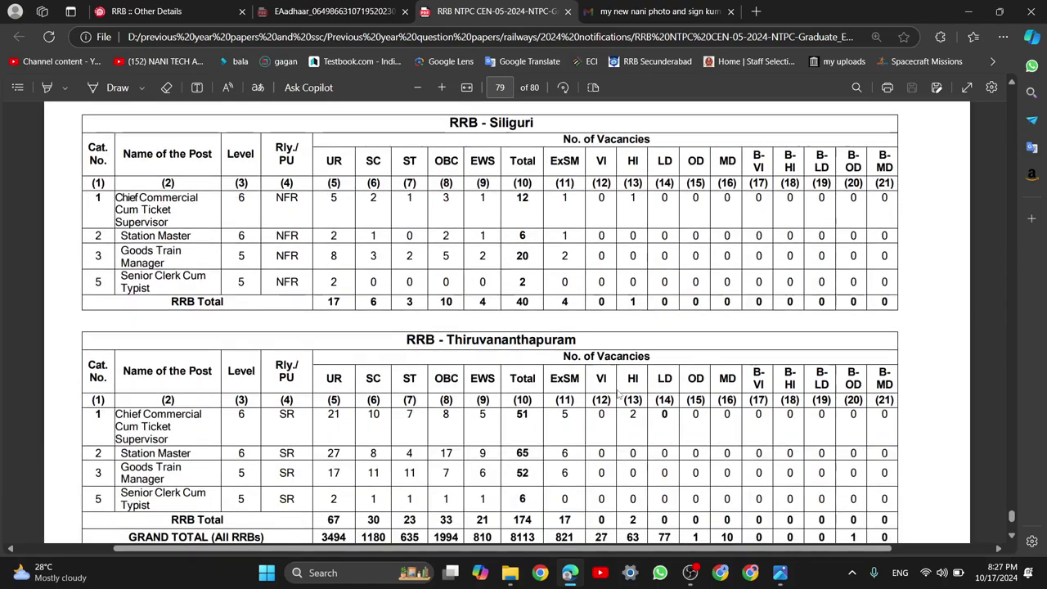
scroll(617, 390, up, 1)
scroll(615, 395, up, 2)
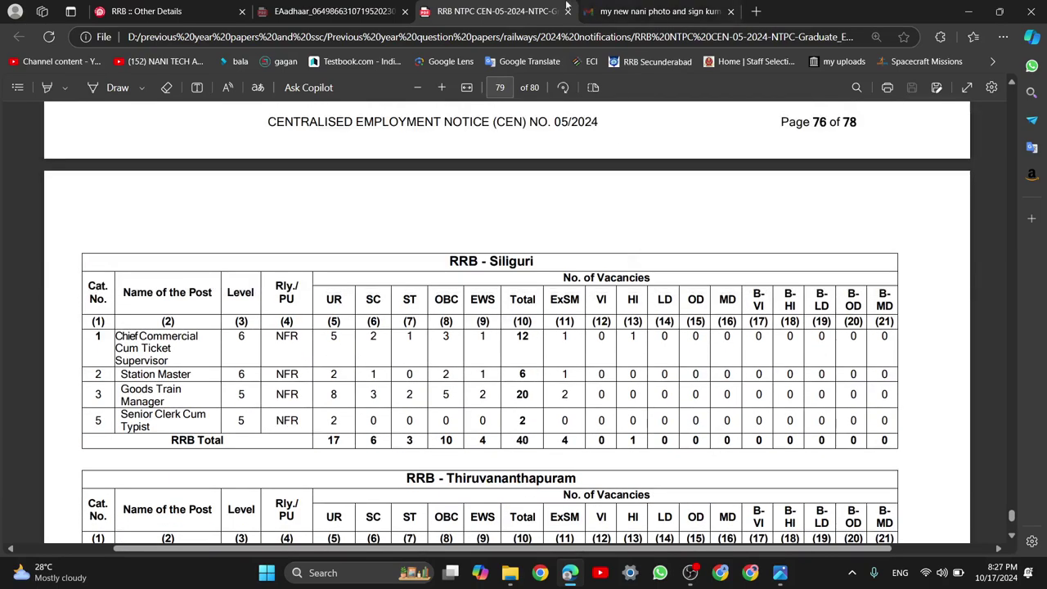
click(184, 9)
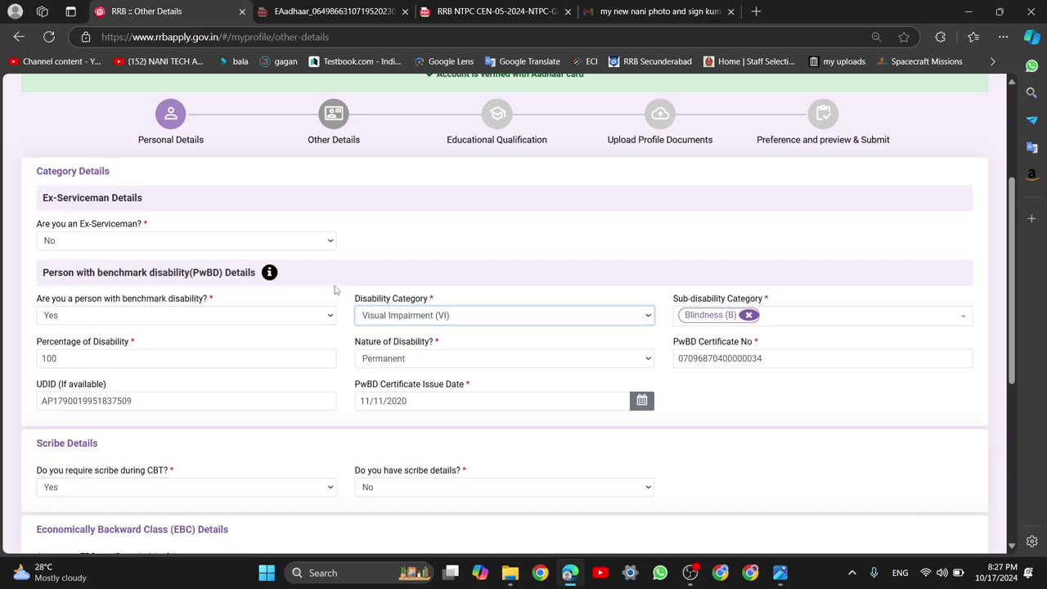
click(490, 319)
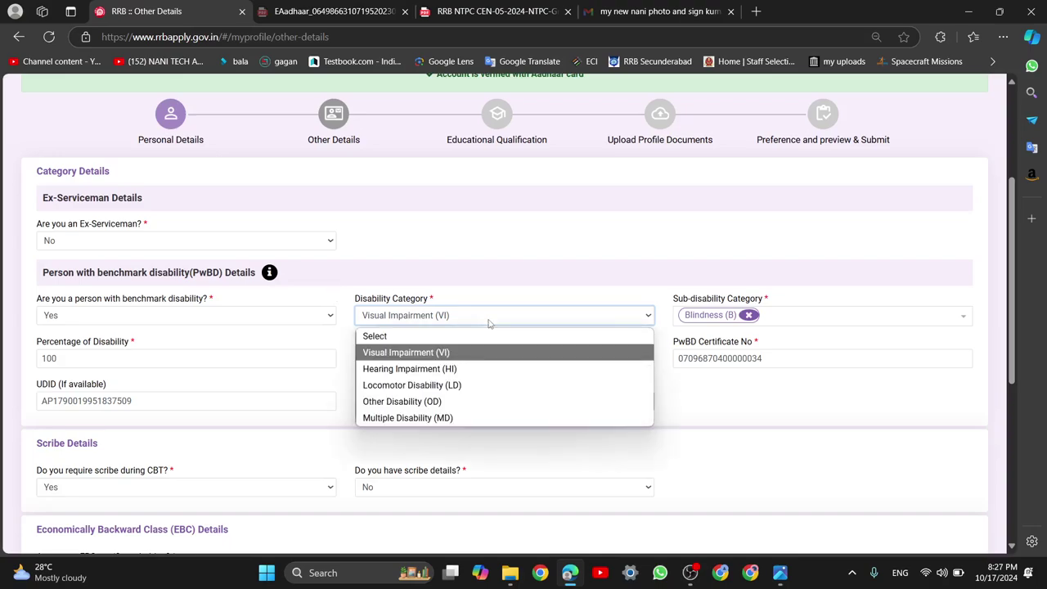
click(440, 355)
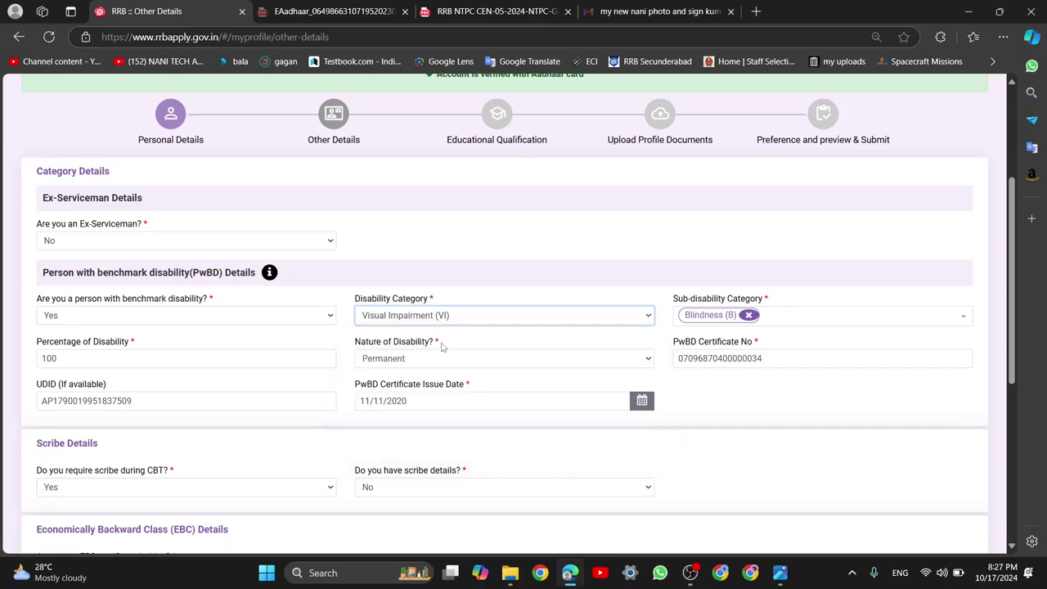
click(815, 322)
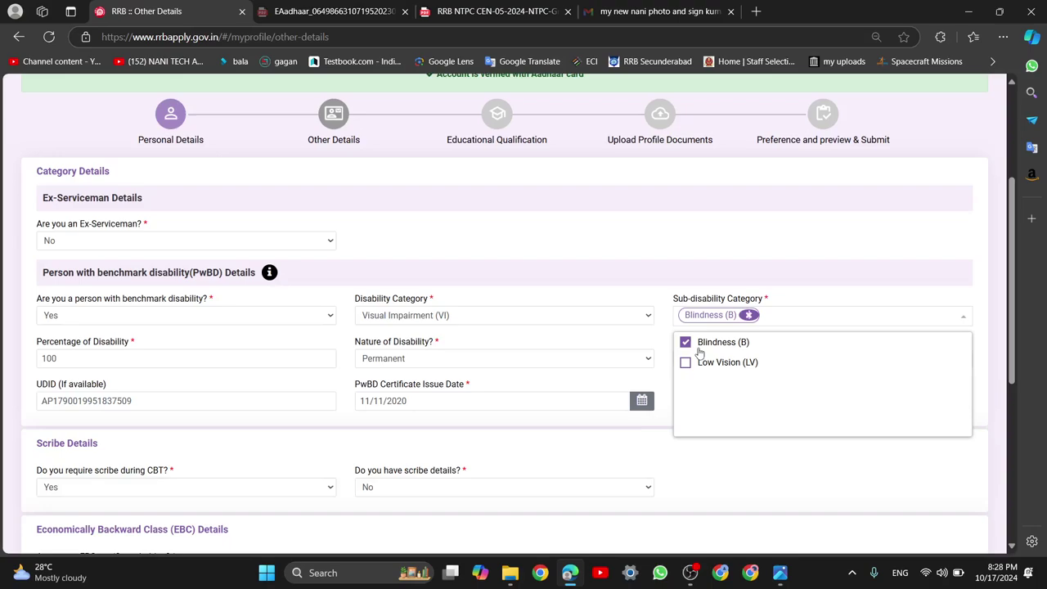
click(752, 262)
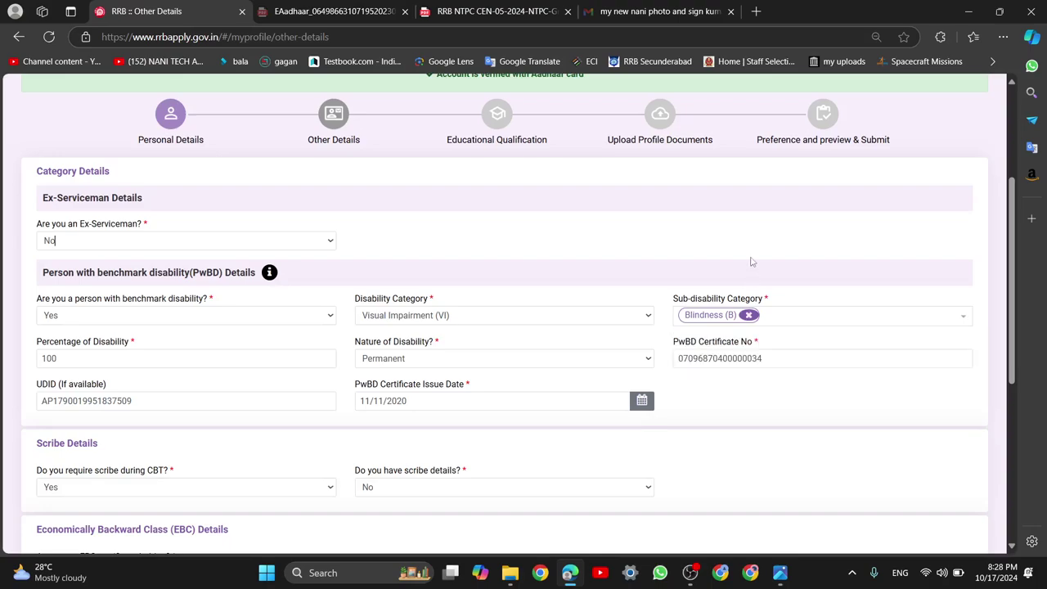
click(196, 354)
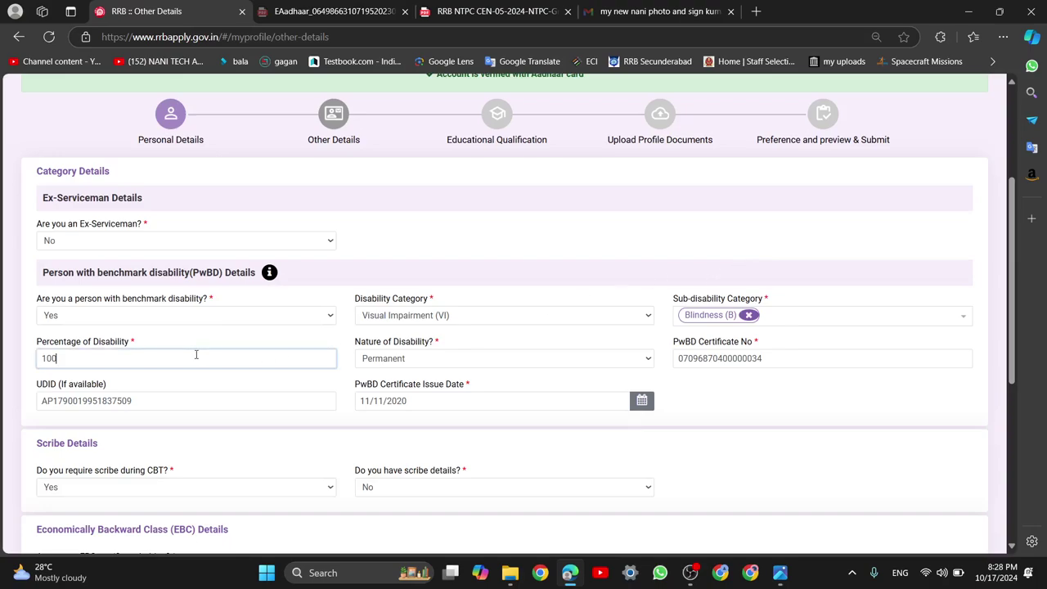
double_click(99, 357)
click(99, 357)
Pan the disability certificate image down to the medical board signatures
mouse_move(779, 574)
click(857, 501)
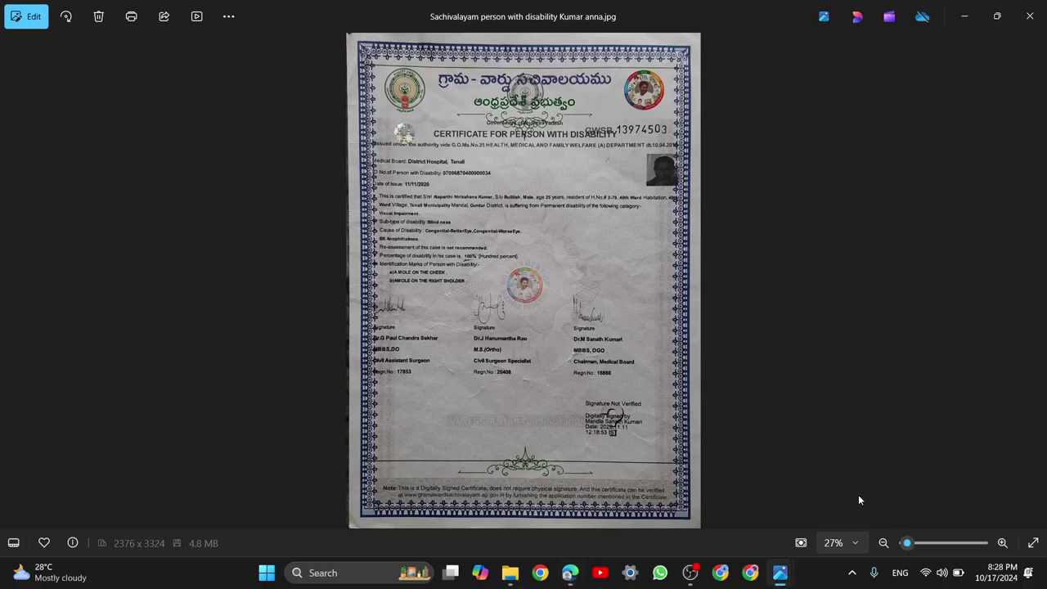
scroll(450, 211, up, 3)
scroll(450, 211, up, 4)
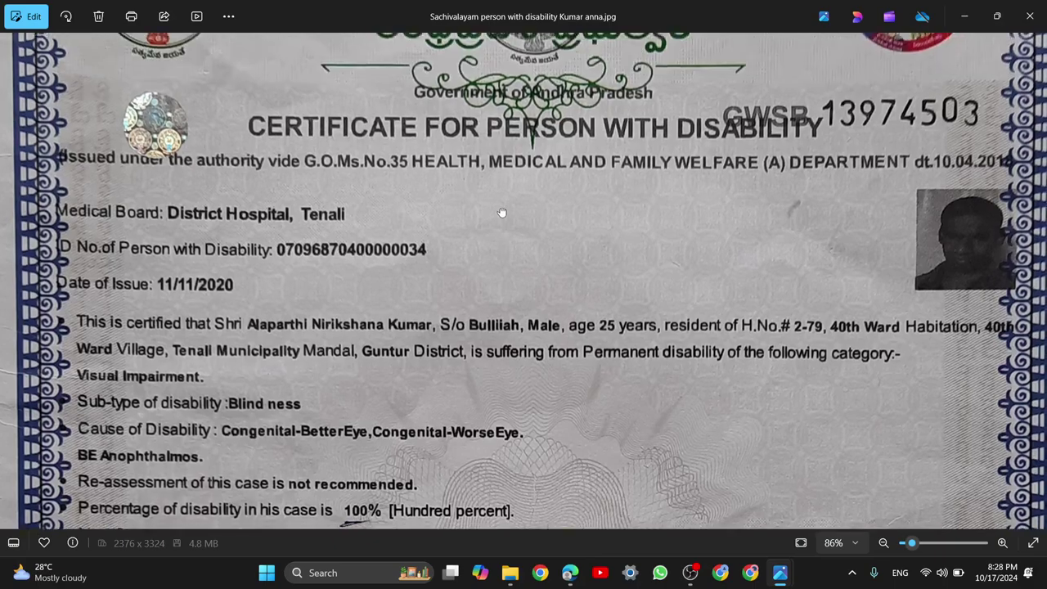
drag(502, 212, 502, 222)
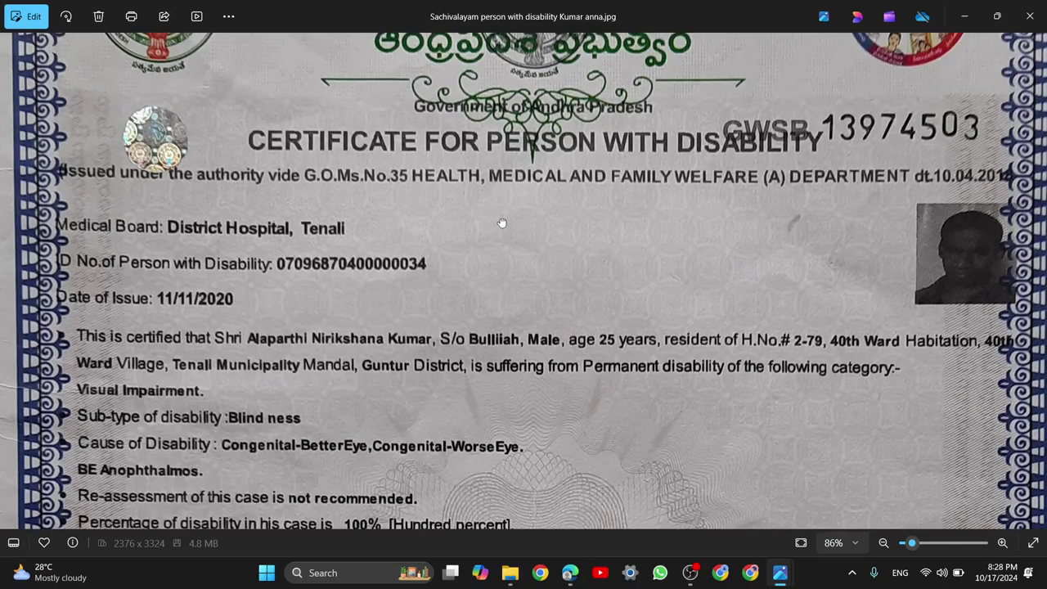
scroll(502, 223, down, 1)
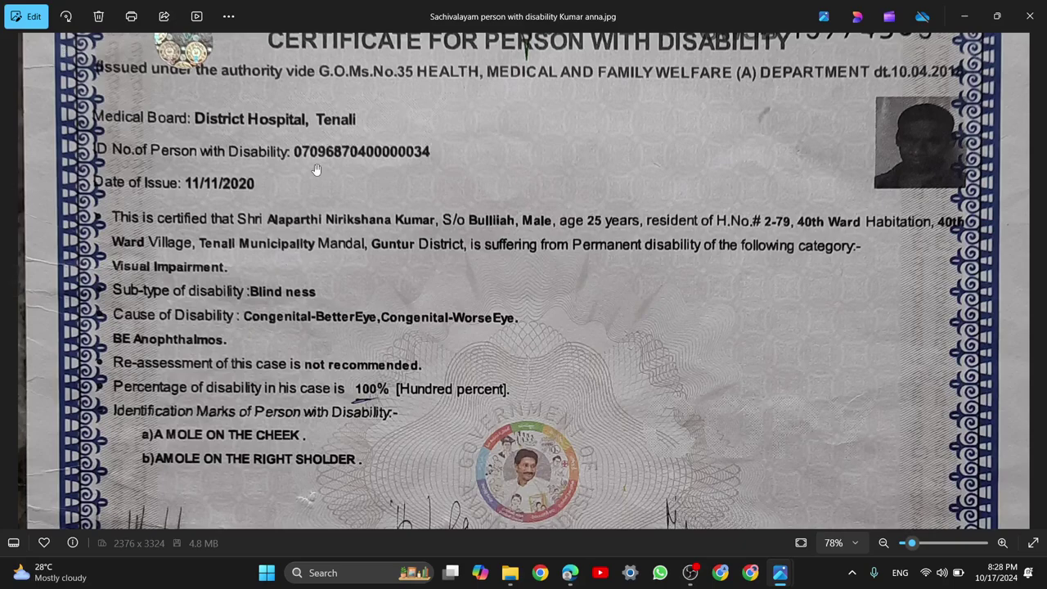
scroll(302, 156, down, 1)
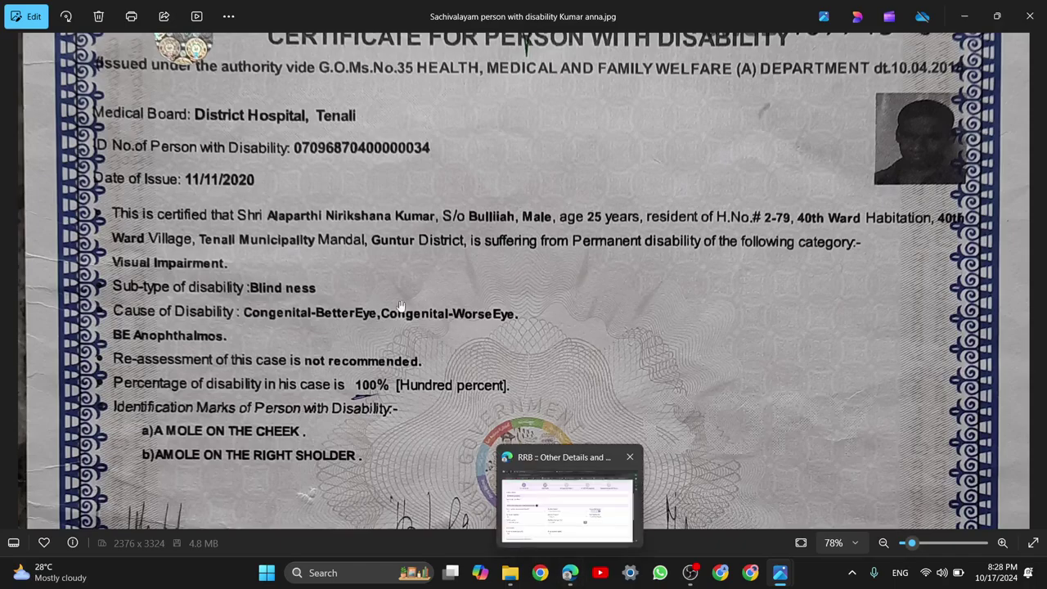
drag(394, 384, 365, 139)
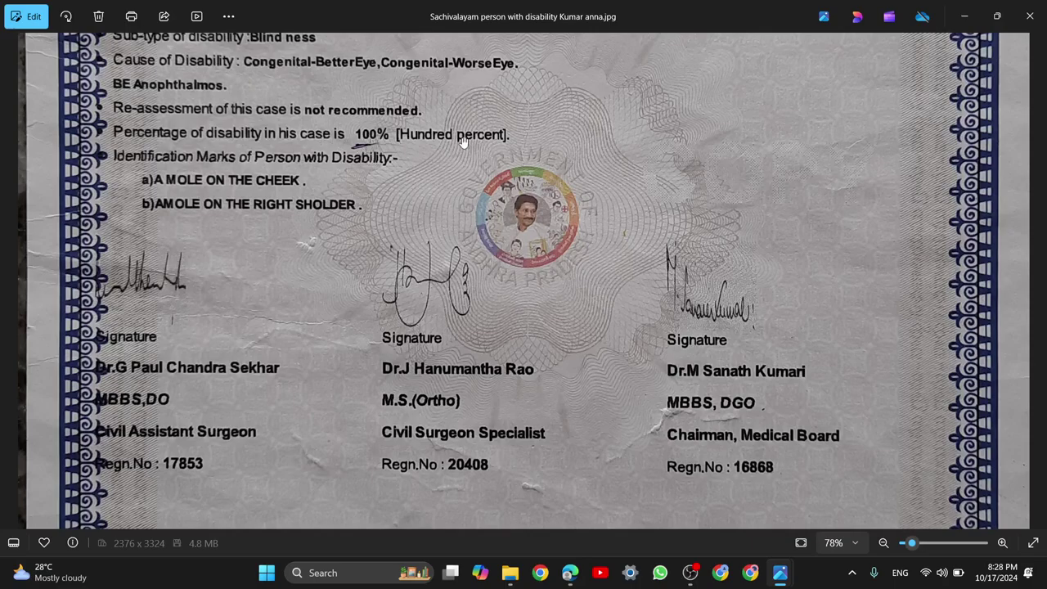
Glance at the certificates folder, then go back to the RRB Other Details form
click(511, 573)
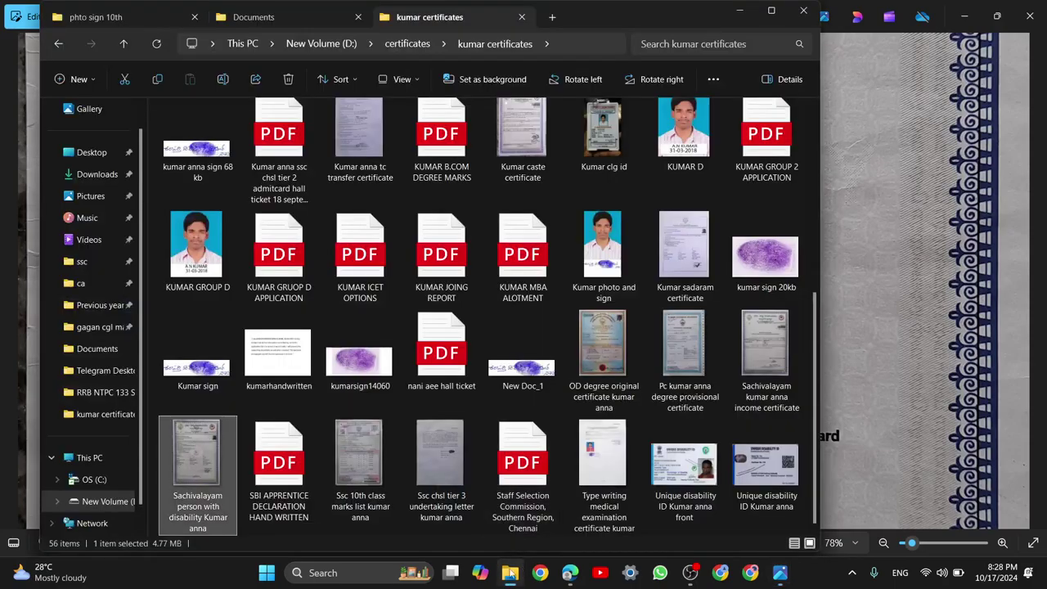
click(512, 572)
click(569, 574)
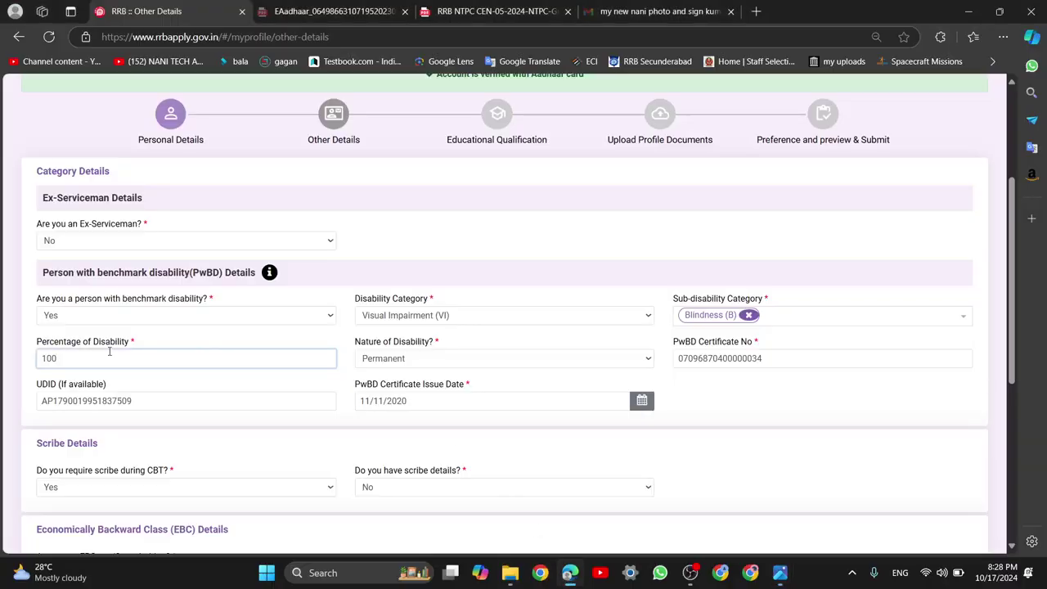
Keep Permanent as nature of disability and 11/11/2020 as issue date, then bring back the certificate
click(403, 361)
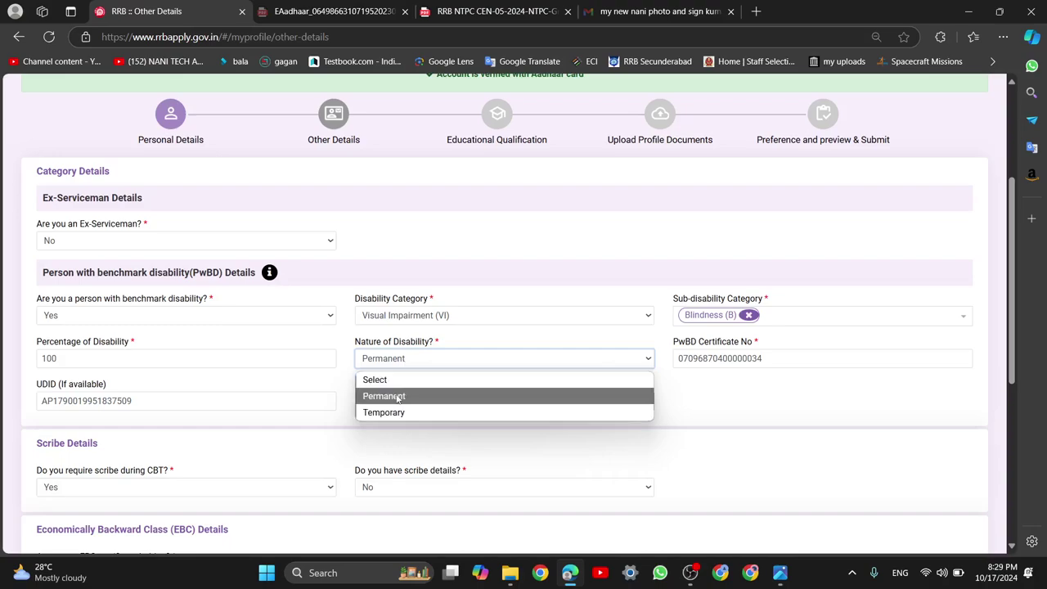
click(408, 396)
click(413, 397)
click(731, 396)
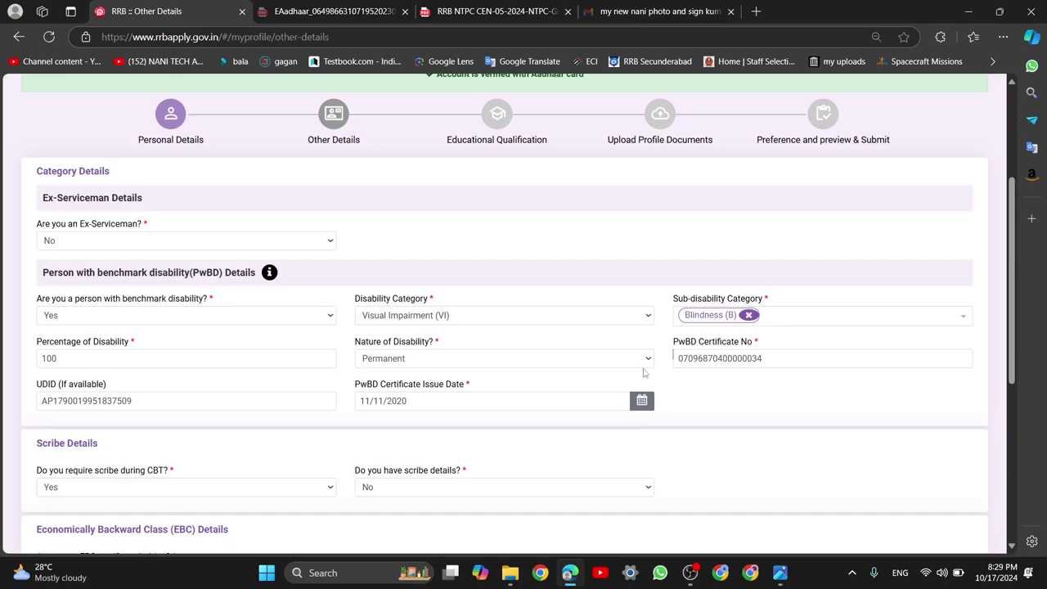
mouse_move(779, 573)
click(821, 531)
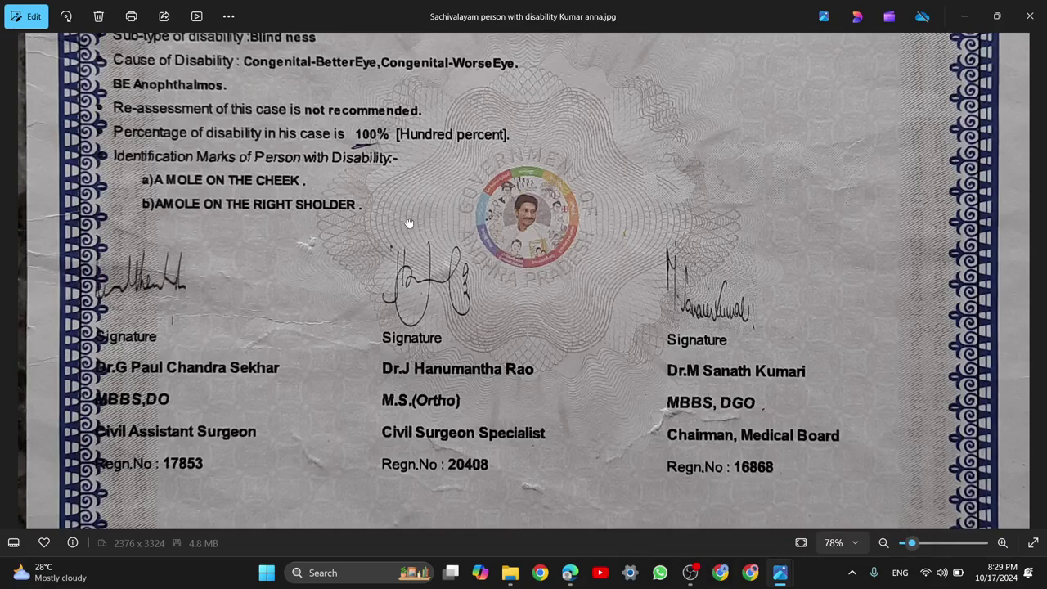
Scroll the certificate, then check the PwBD certificate number entered in the form
scroll(408, 226, up, 3)
scroll(409, 205, up, 4)
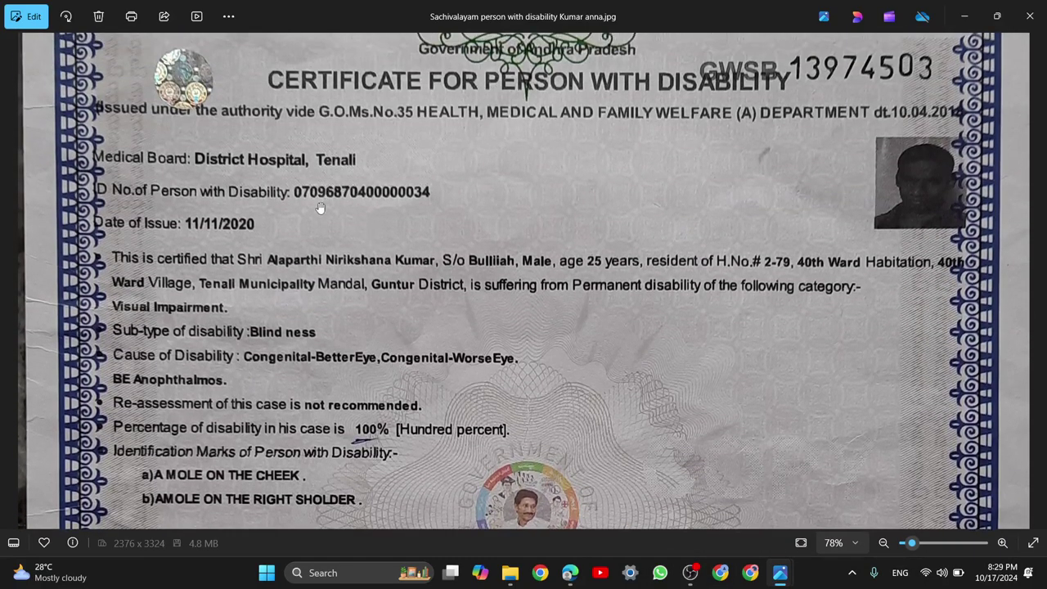
scroll(252, 431, down, 2)
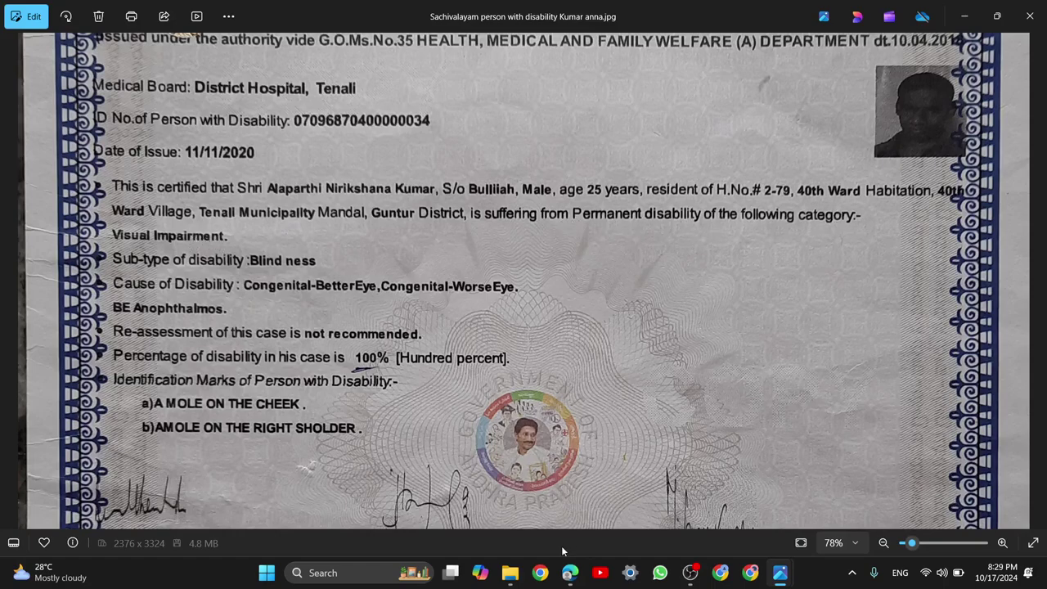
click(569, 570)
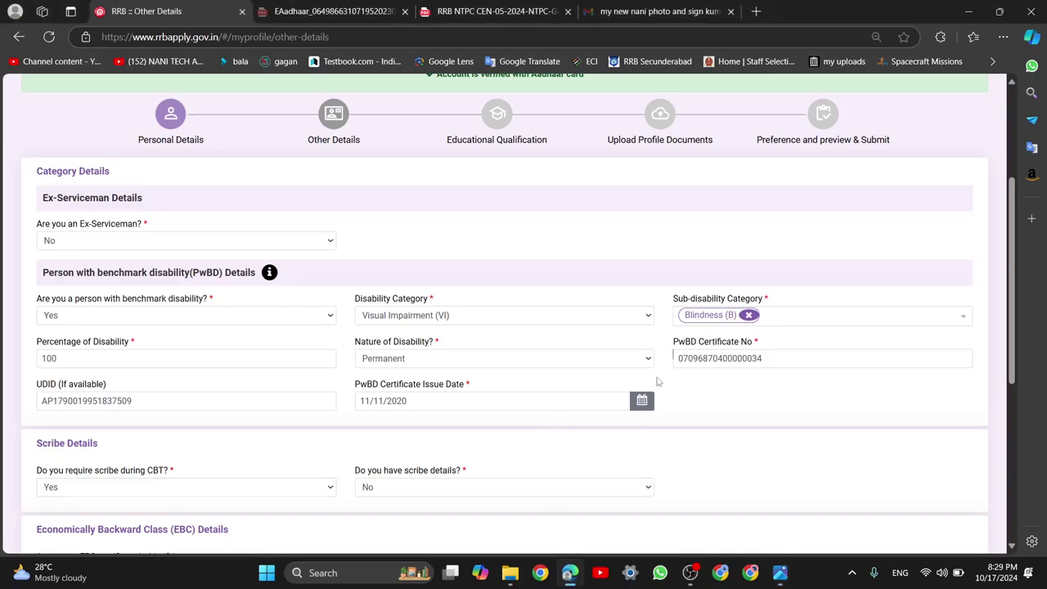
double_click(721, 344)
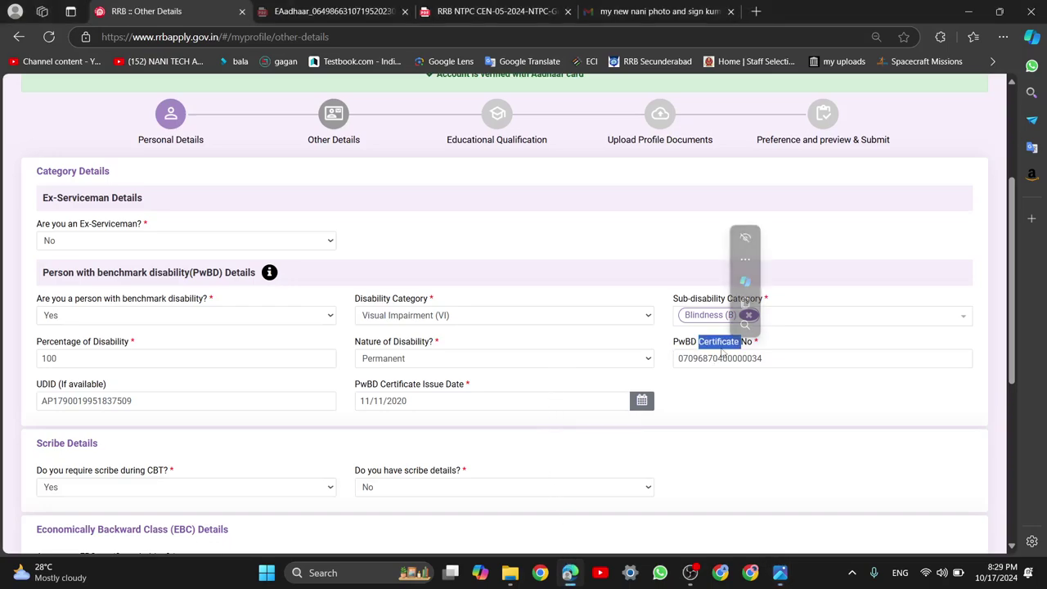
double_click(722, 358)
click(720, 388)
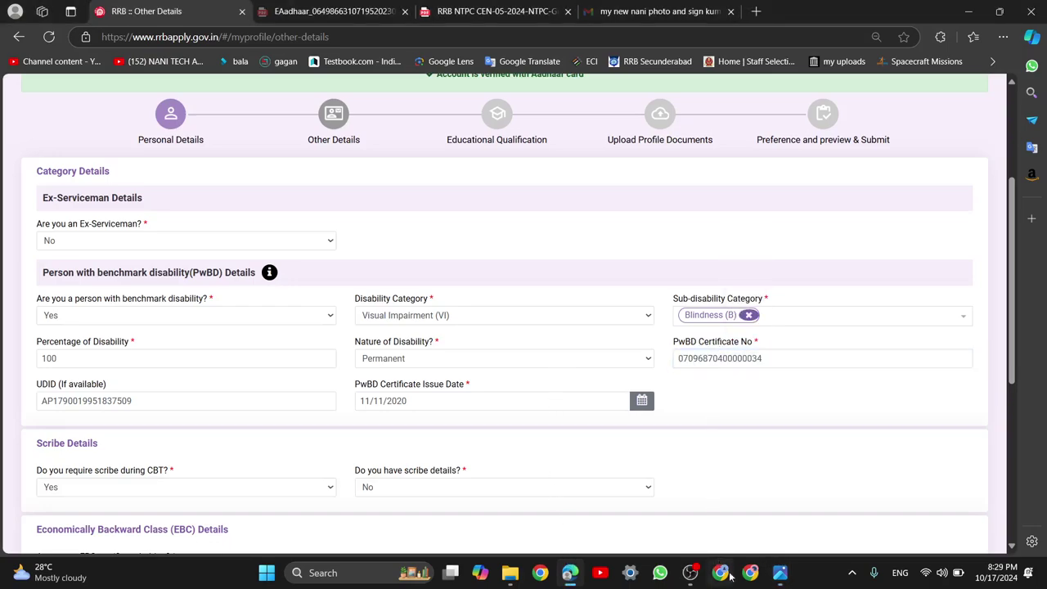
Re-examine the certificate's upper part in Photos, then return to the Other Details form
mouse_move(779, 572)
click(869, 499)
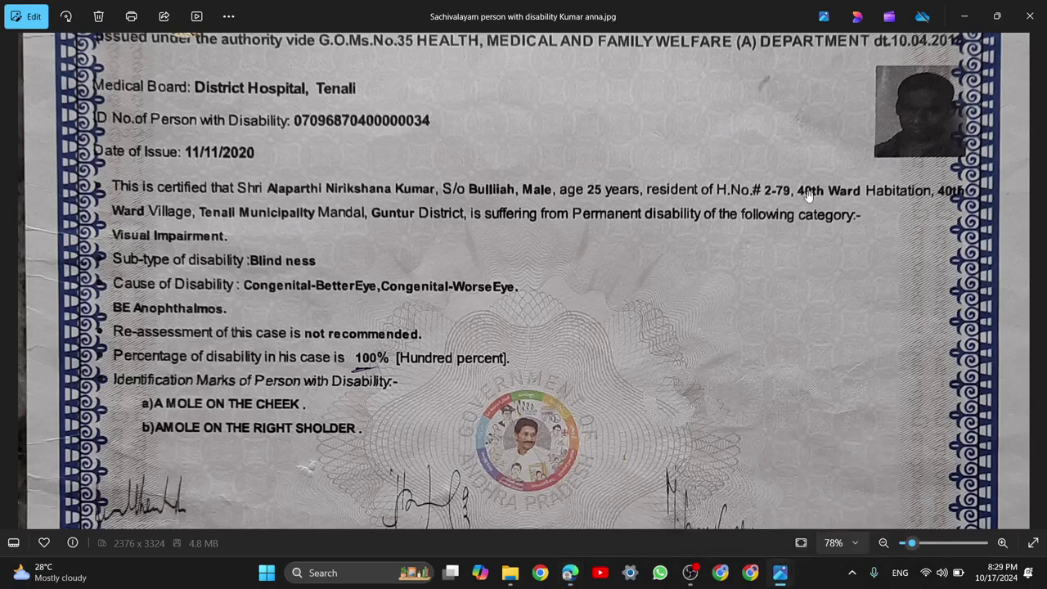
scroll(808, 197, up, 3)
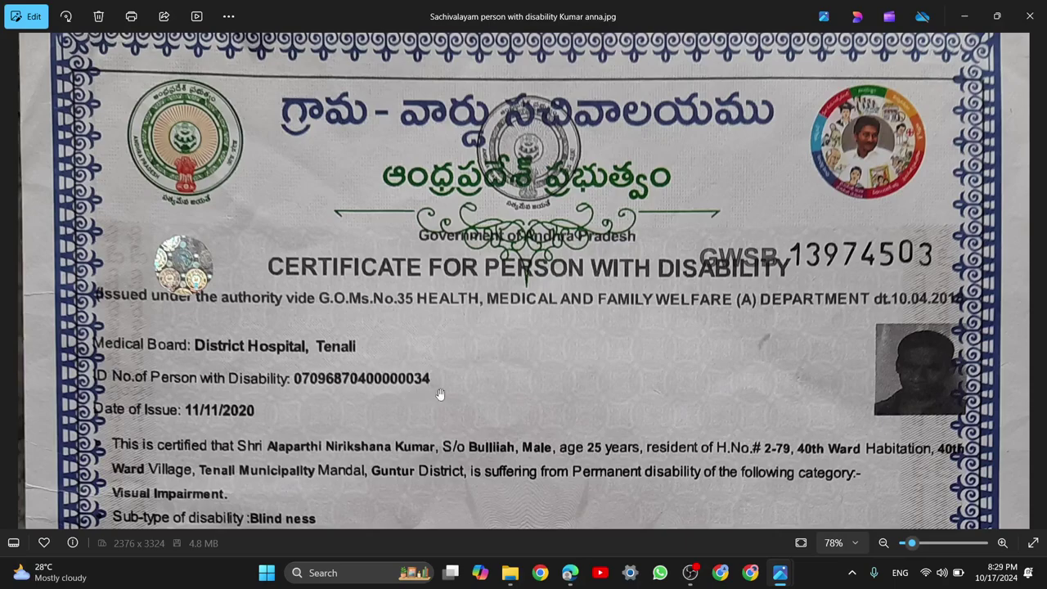
scroll(425, 391, down, 5)
scroll(450, 325, up, 5)
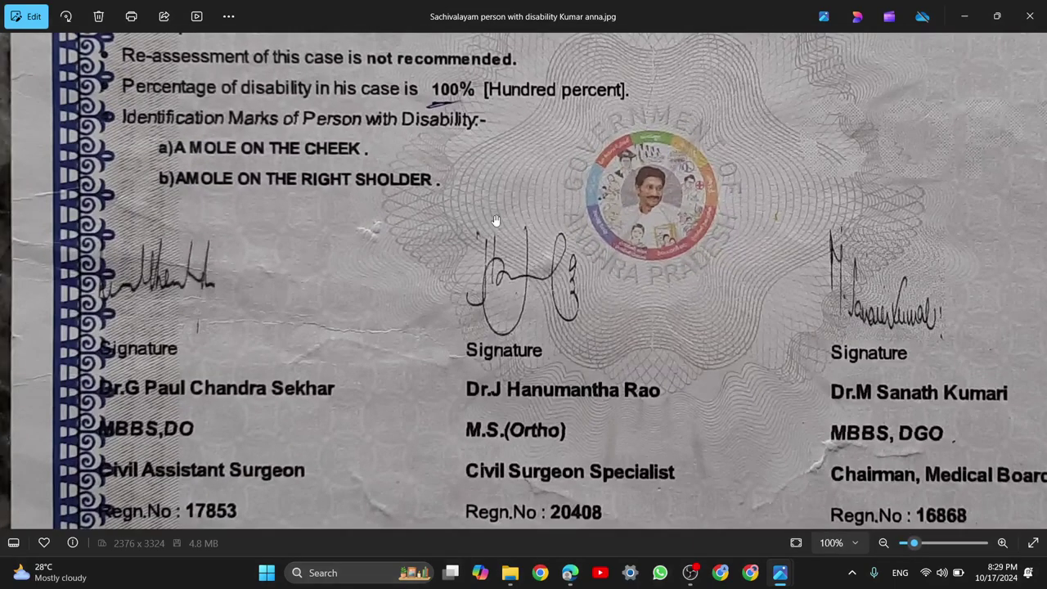
drag(449, 325, 491, 470)
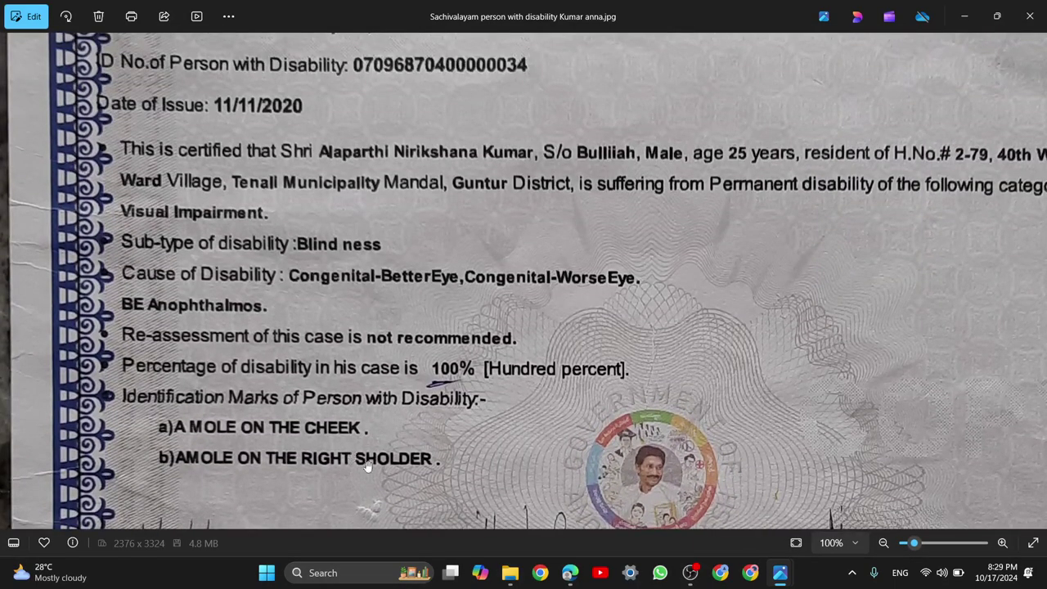
click(570, 572)
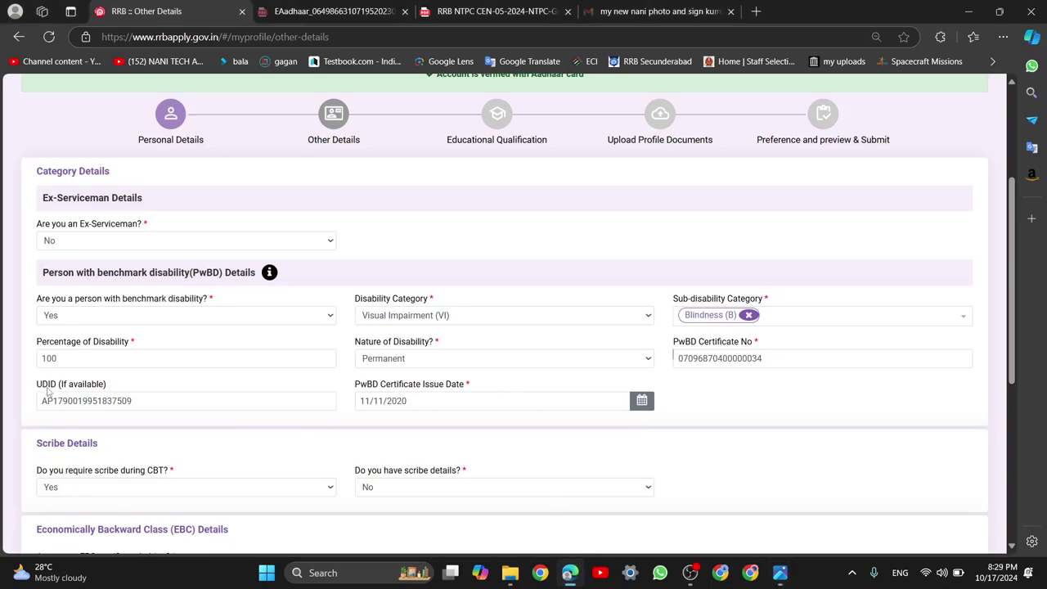
mouse_move(779, 572)
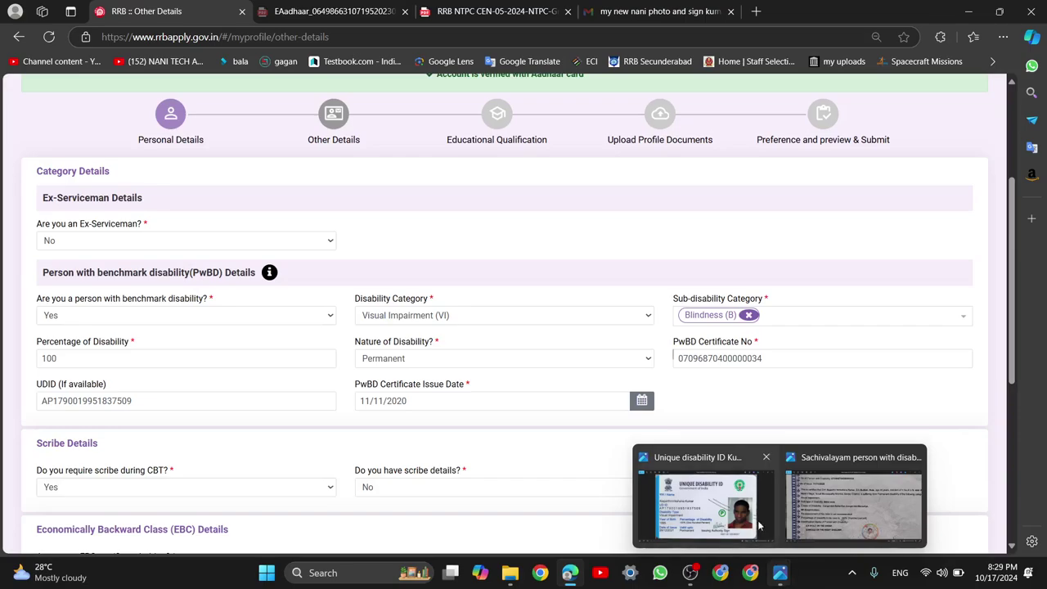
click(742, 491)
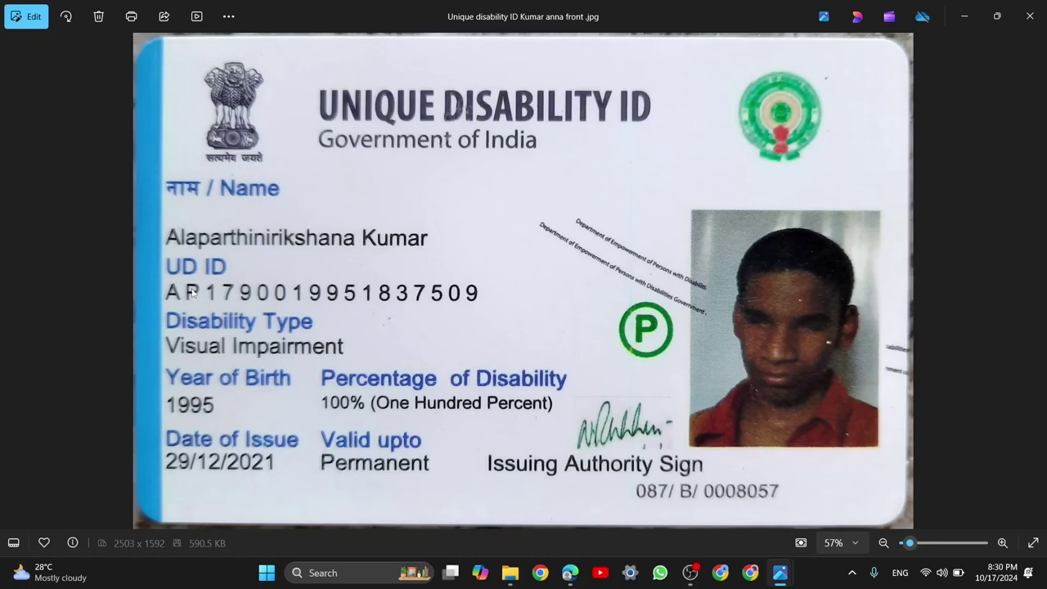
click(568, 576)
drag(106, 385, 36, 385)
click(140, 337)
click(350, 347)
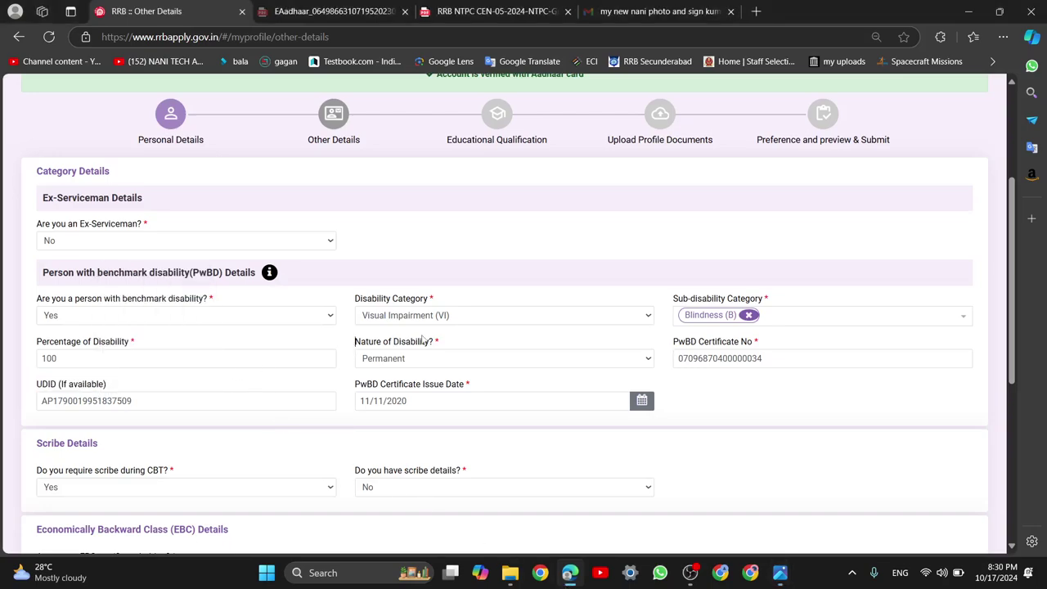
double_click(437, 343)
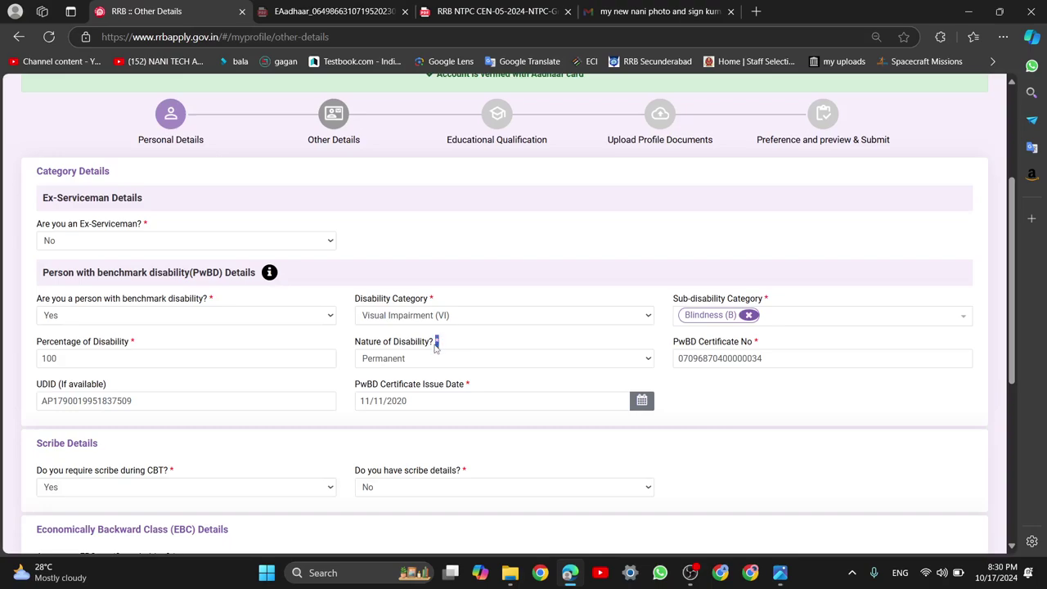
triple_click(436, 303)
click(129, 389)
mouse_move(783, 582)
click(715, 487)
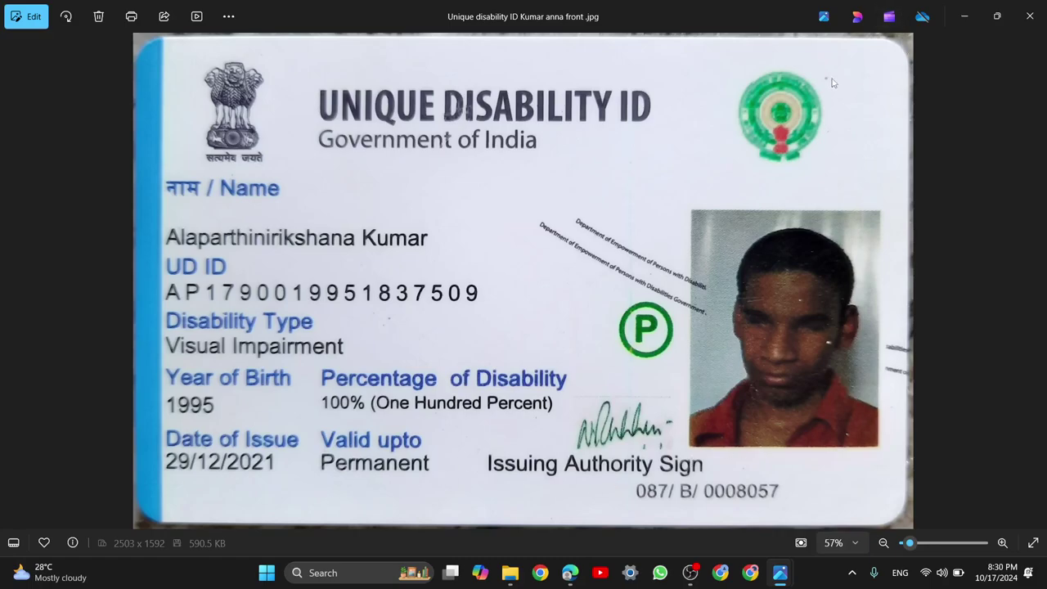
click(951, 21)
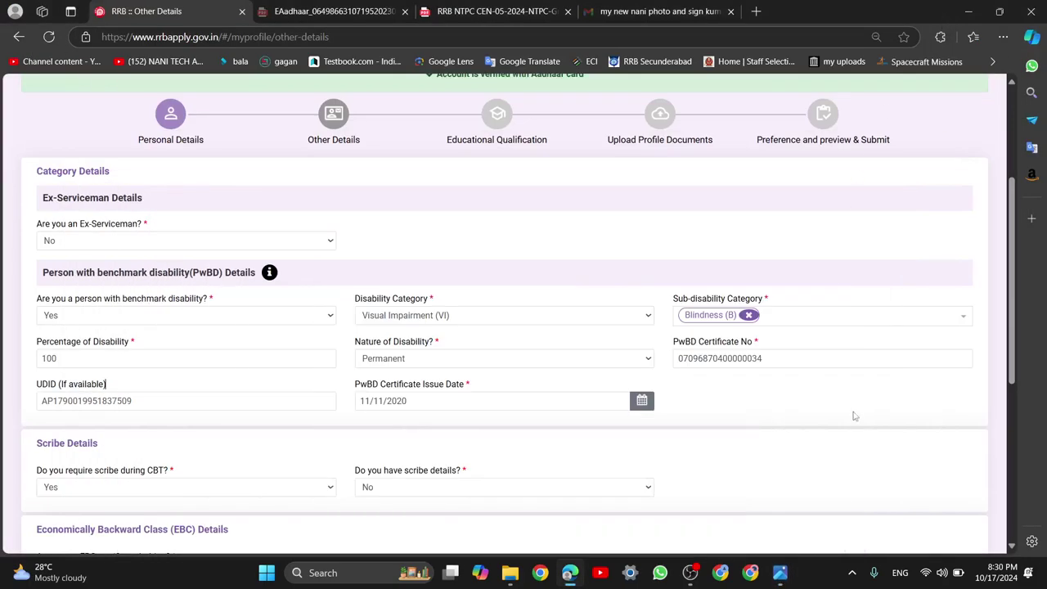
mouse_move(779, 572)
click(847, 483)
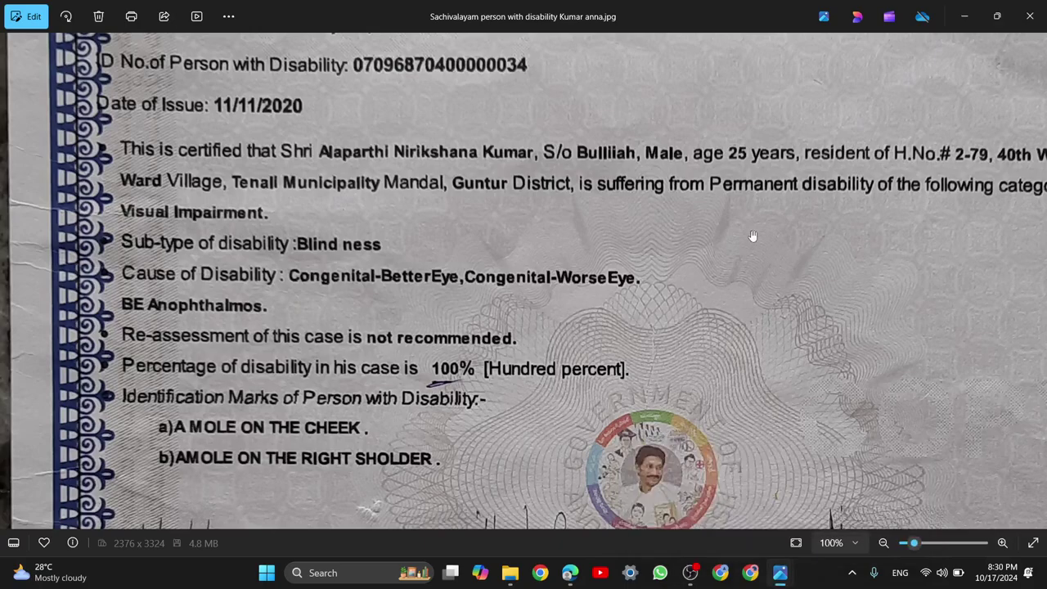
scroll(843, 155, down, 2)
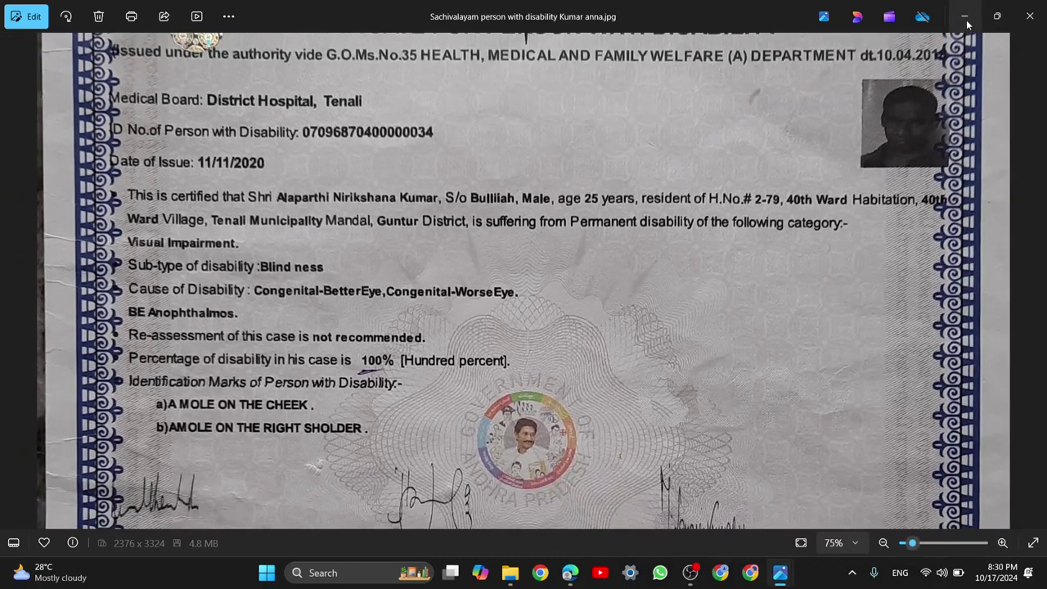
click(964, 16)
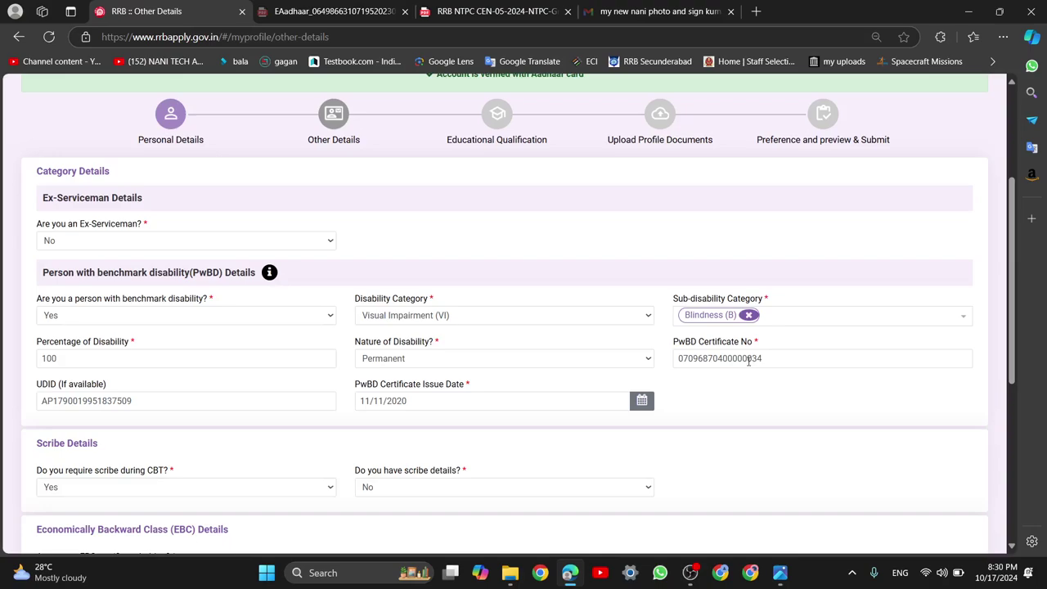
double_click(698, 357)
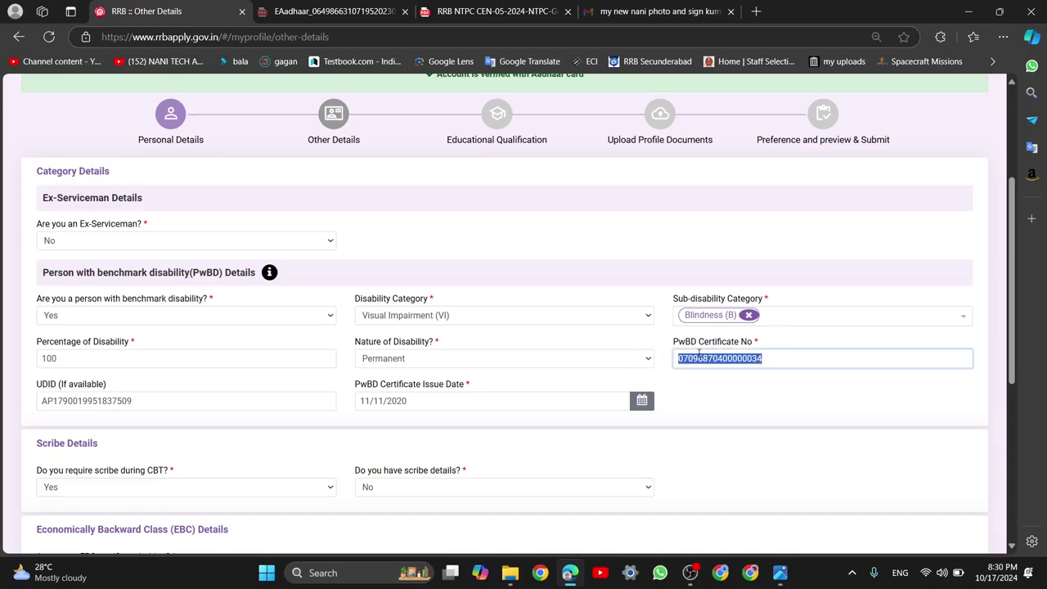
click(730, 386)
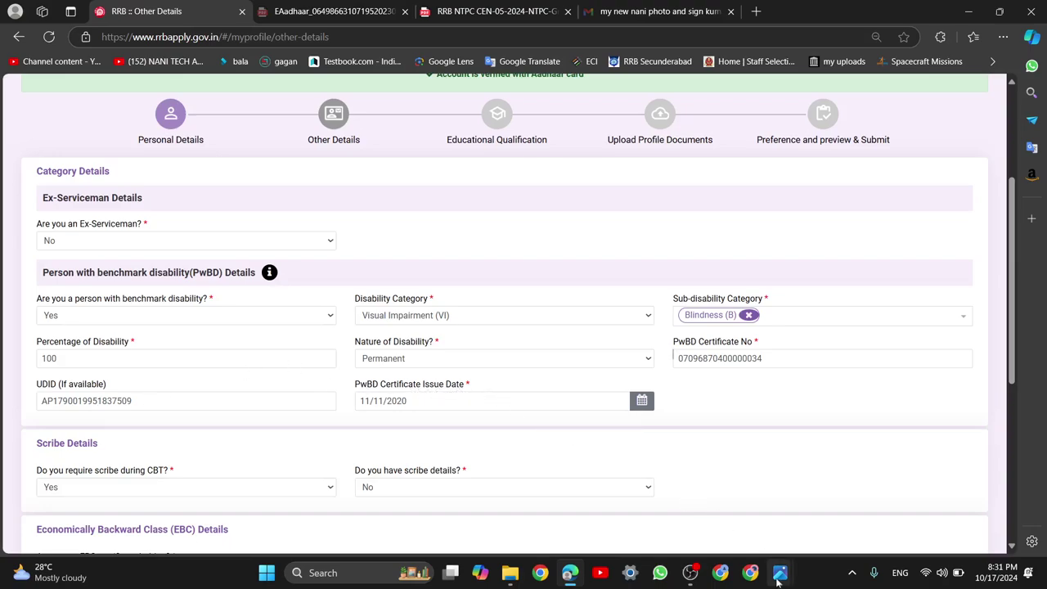
mouse_move(779, 571)
click(842, 489)
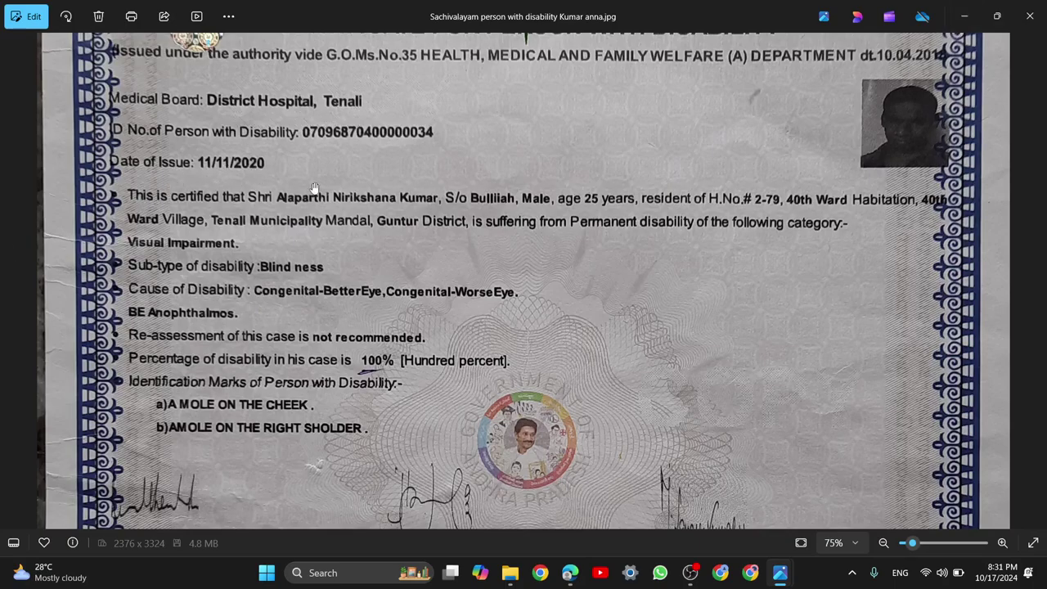
click(964, 15)
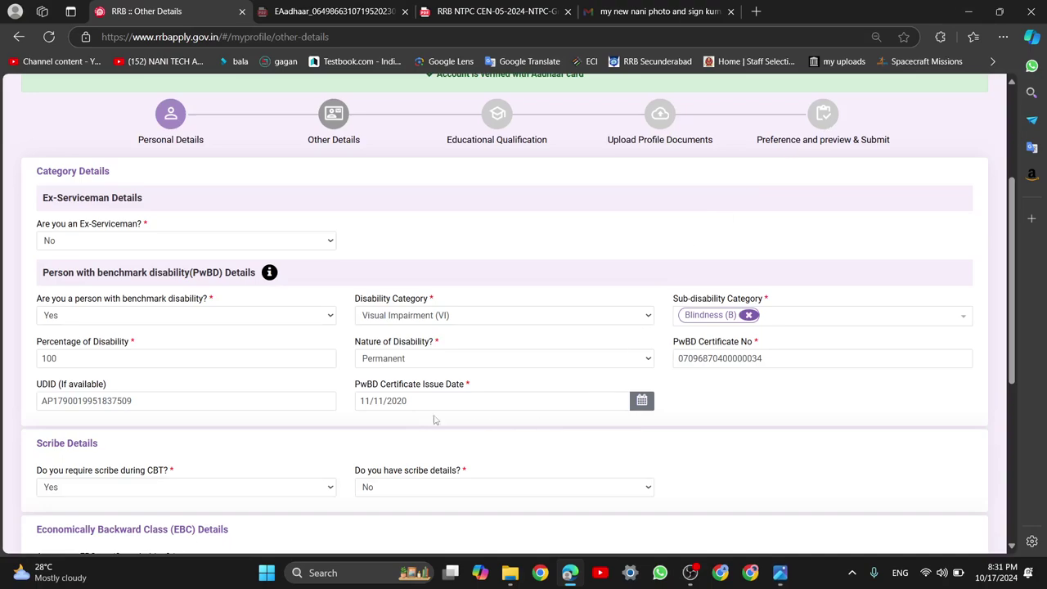
Dismiss the IDM trial-expired popup and keep Yes for needing a scribe during the CBT
scroll(384, 426, down, 1)
scroll(363, 433, down, 1)
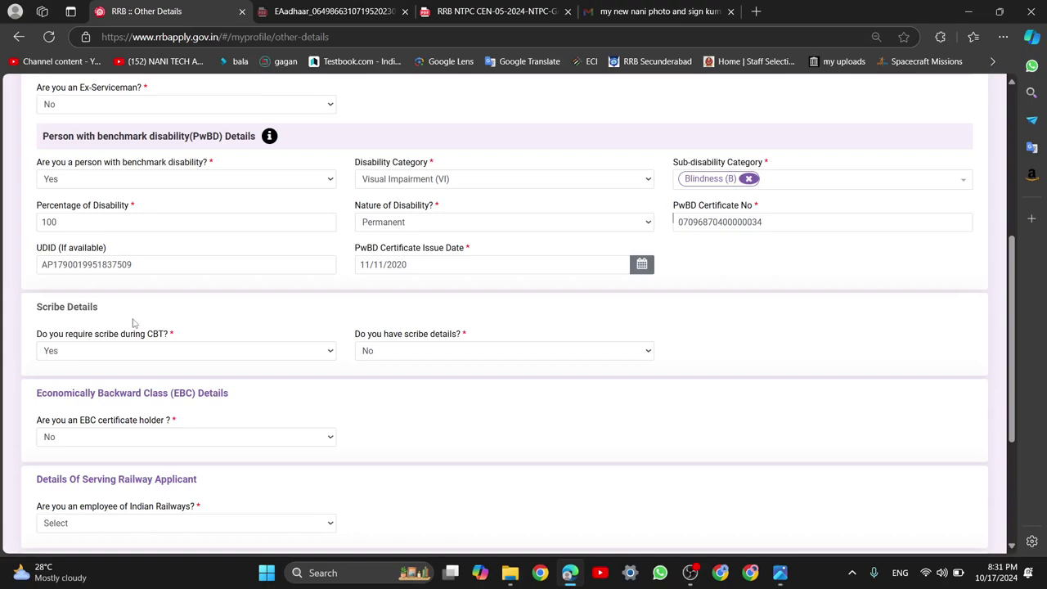
key(XF86MonBrightnessDown)
click(153, 352)
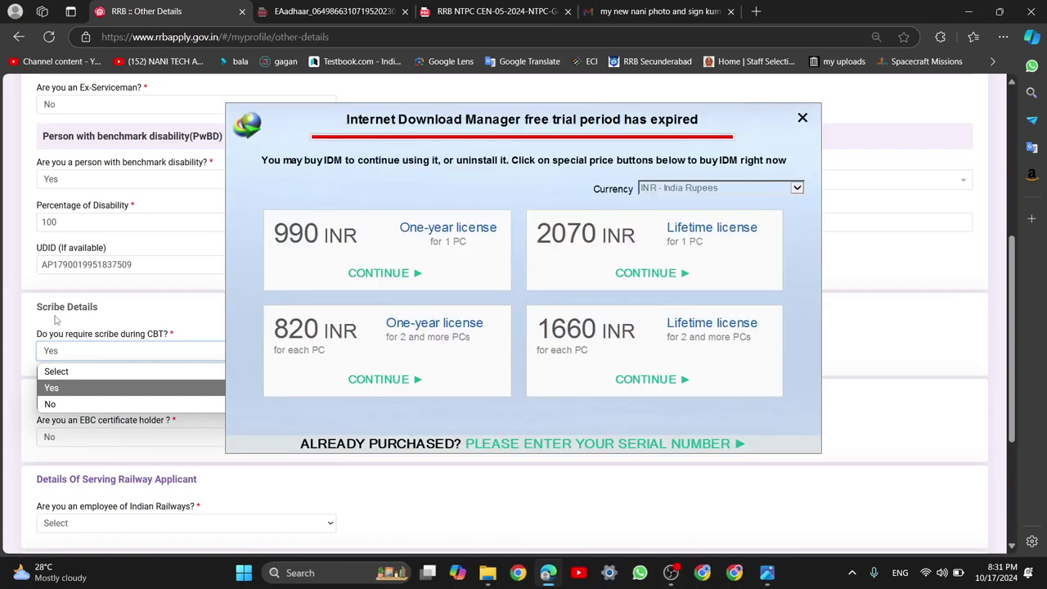
click(802, 118)
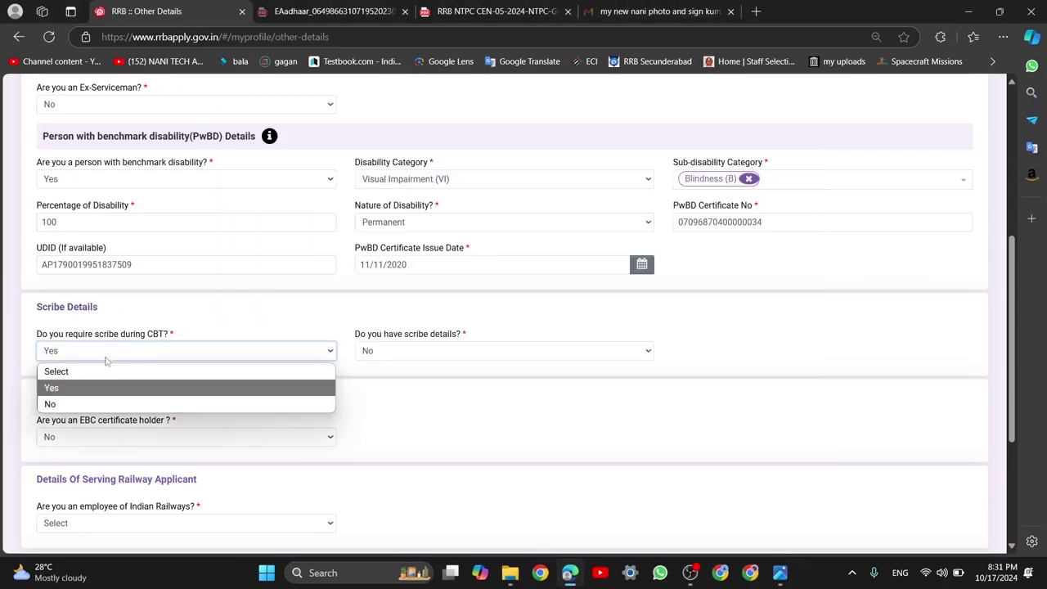
click(88, 390)
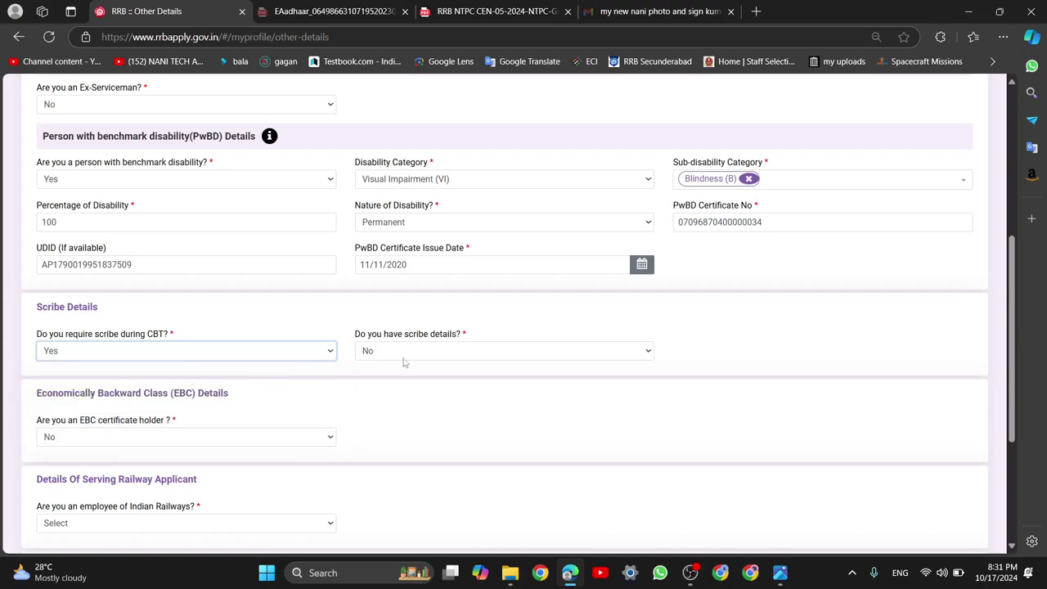
click(488, 357)
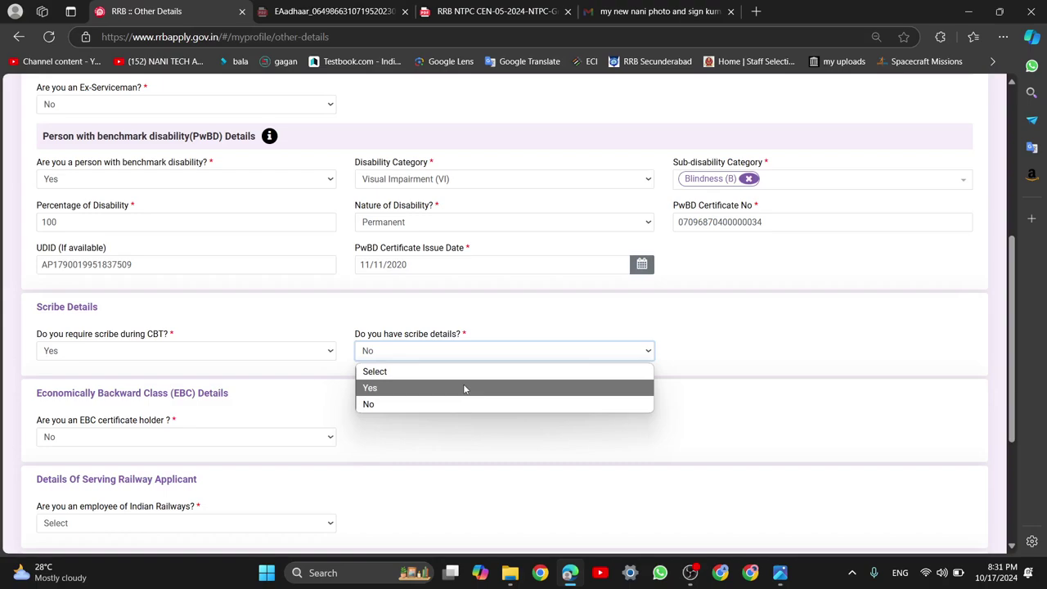
Answer Yes to having scribe details and look over the scribe-candidate question
click(466, 389)
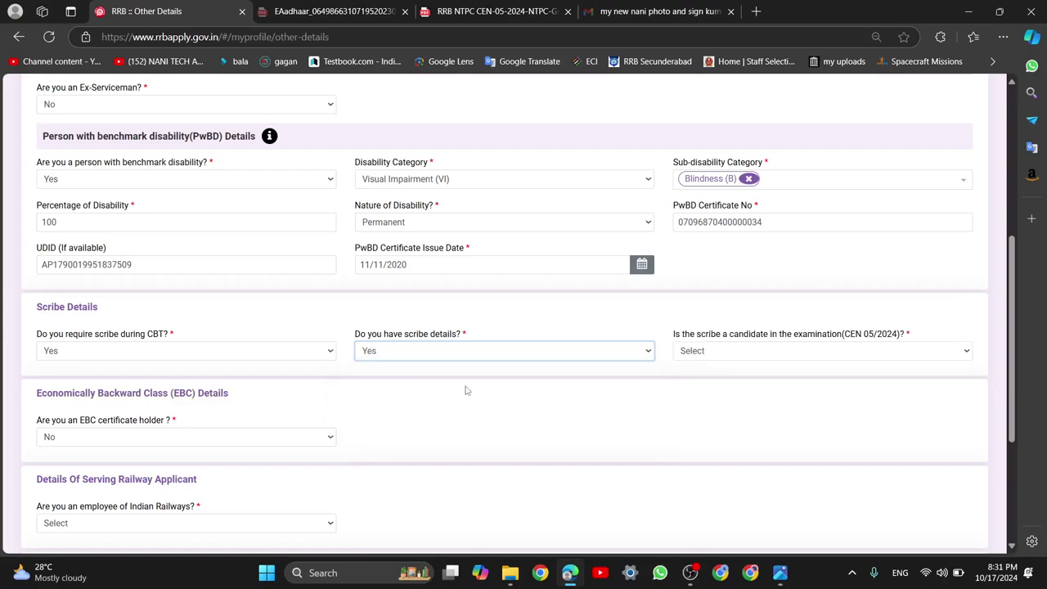
scroll(432, 372, down, 2)
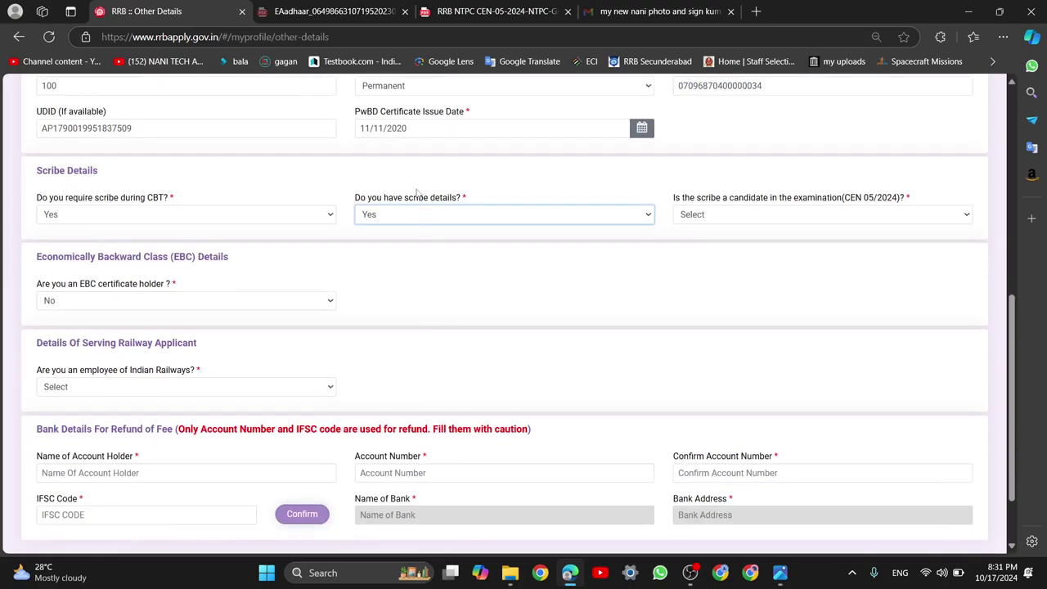
click(732, 218)
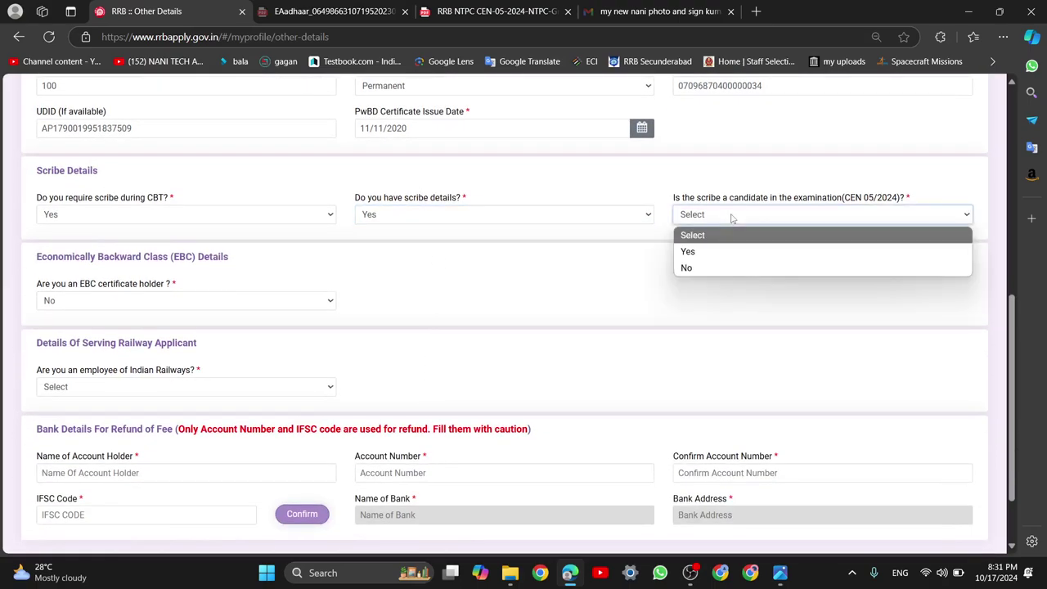
click(770, 203)
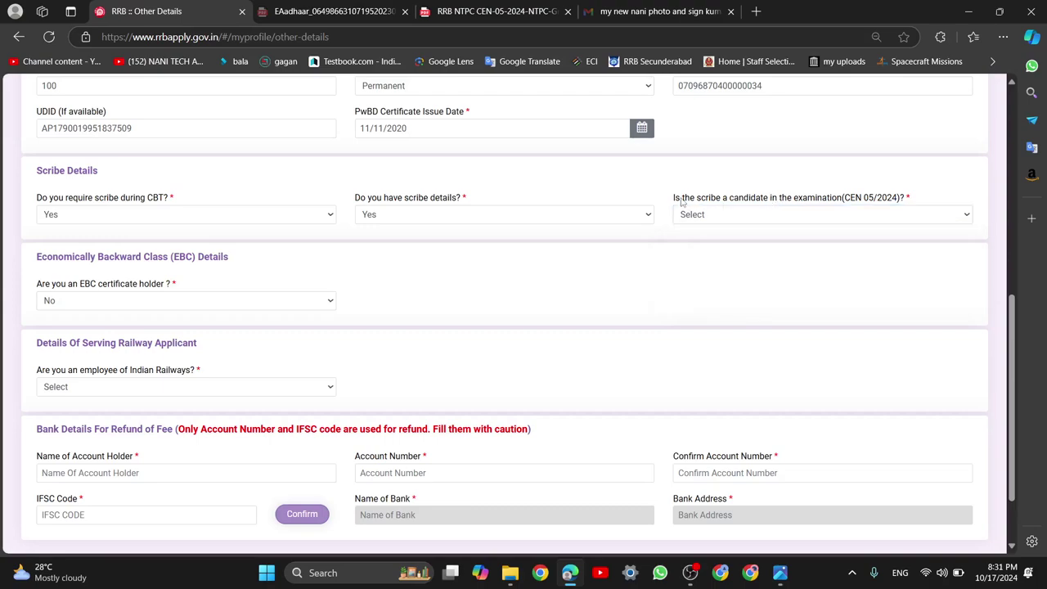
drag(682, 201, 800, 206)
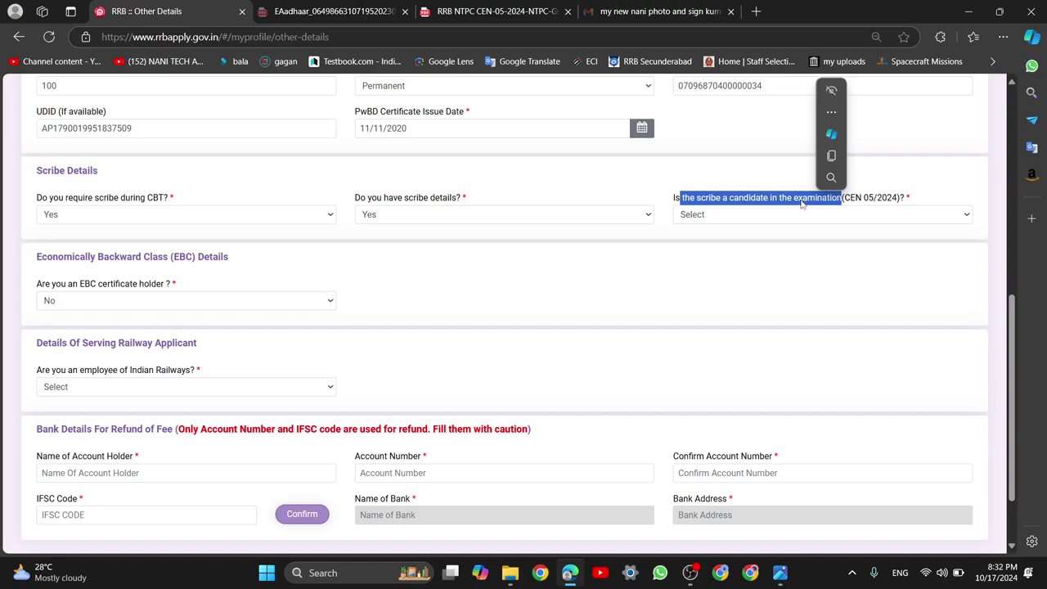
click(710, 197)
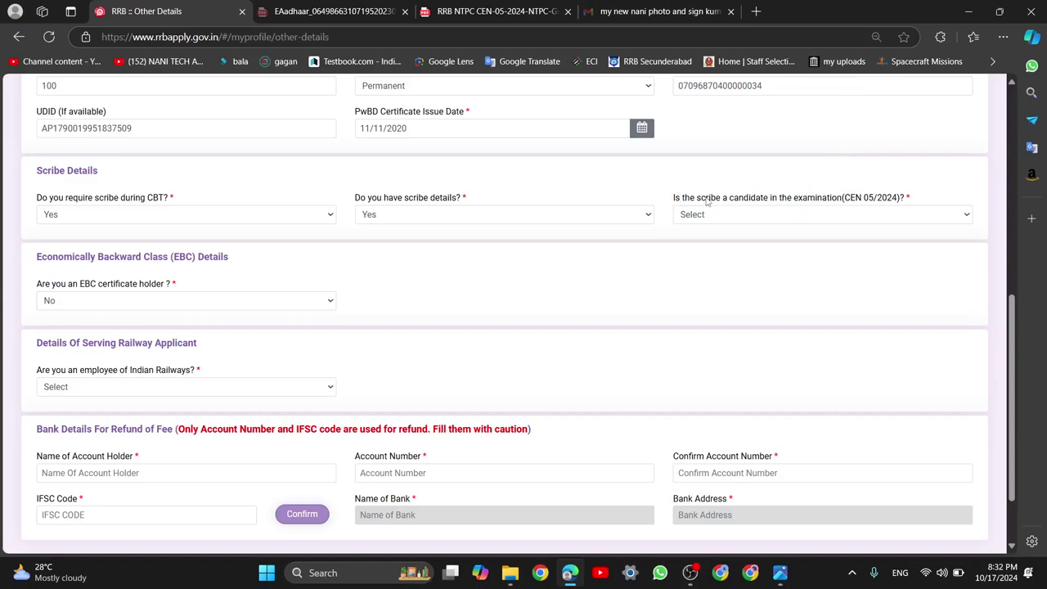
double_click(708, 197)
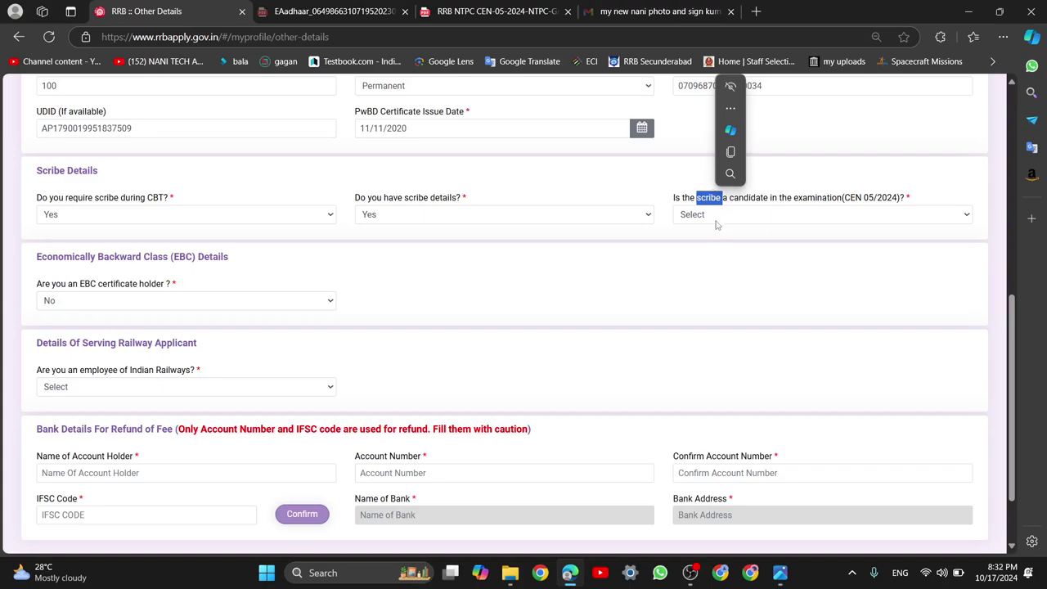
Try Yes for the scribe being a CEN 05/2024 candidate, dismiss the not-eligible warning, then choose No
click(717, 216)
click(709, 249)
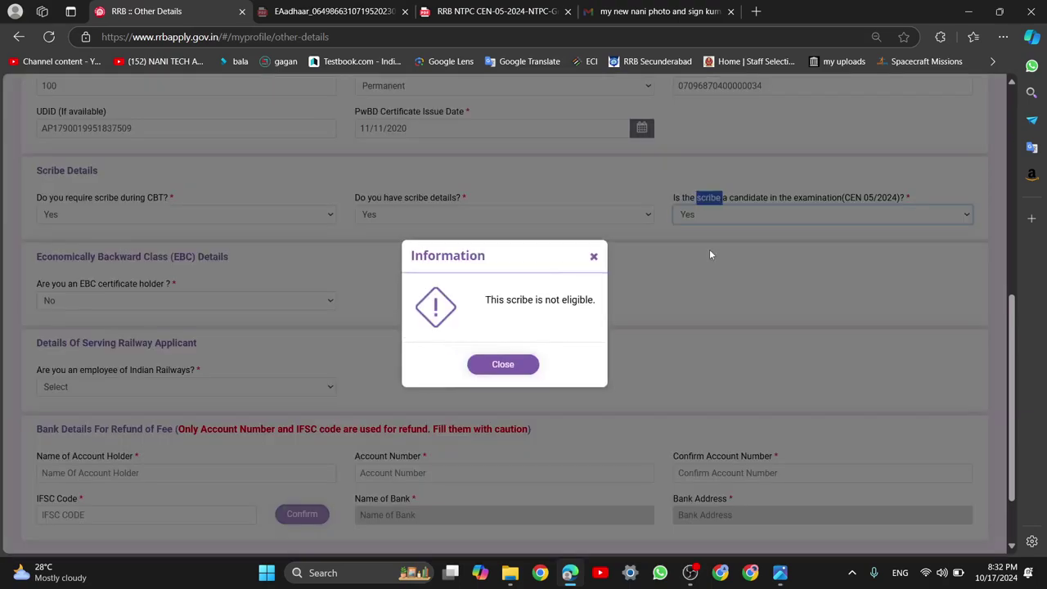
drag(486, 299, 568, 300)
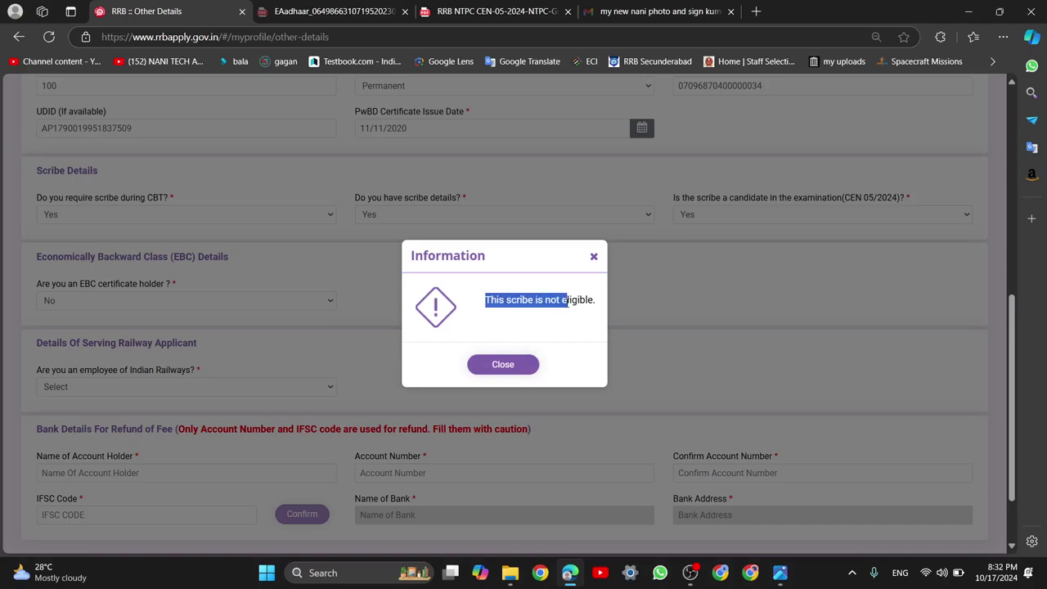
click(653, 282)
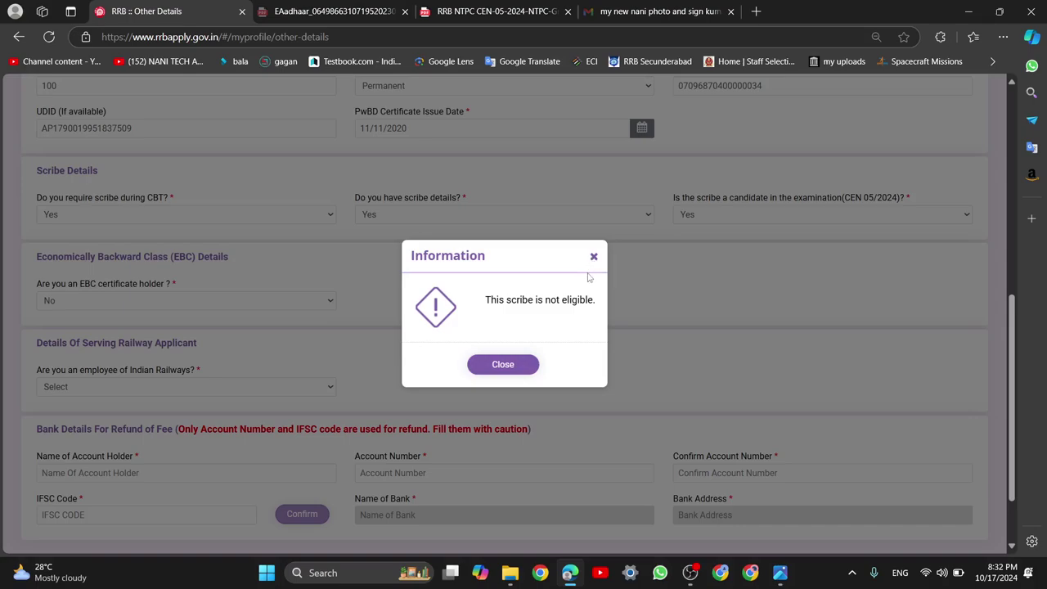
double_click(511, 301)
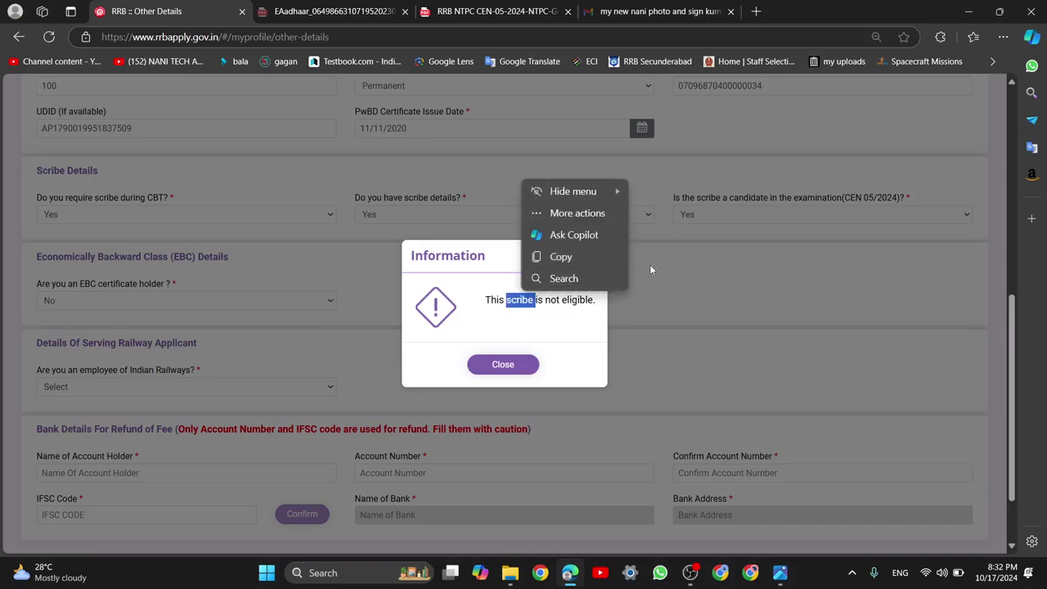
click(651, 263)
click(594, 258)
click(745, 215)
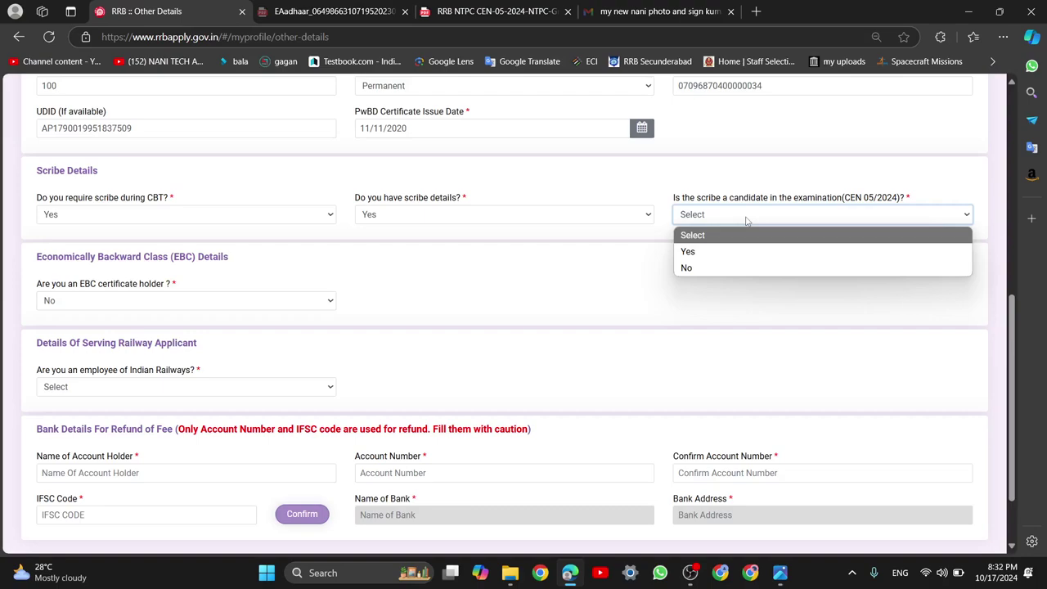
click(734, 270)
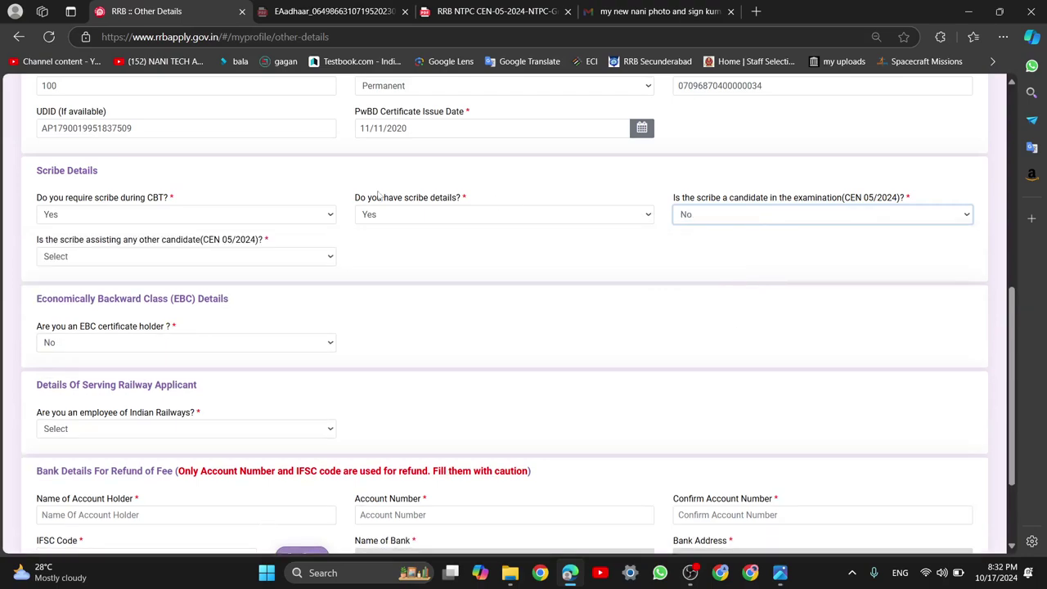
Try Yes for the scribe assisting another candidate and dismiss the not-eligible warning
click(268, 256)
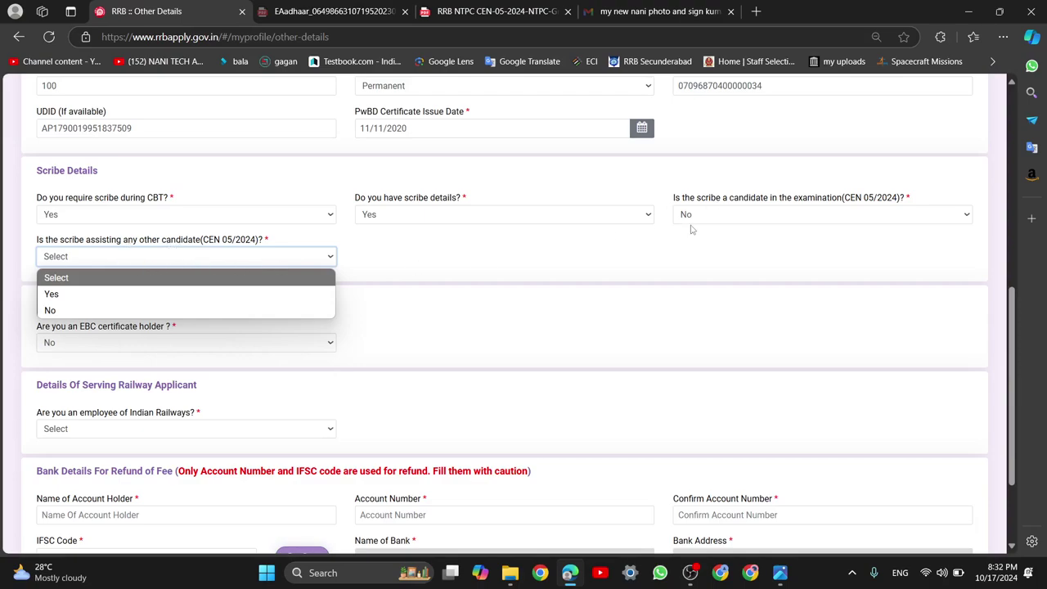
click(210, 258)
scroll(210, 204, up, 2)
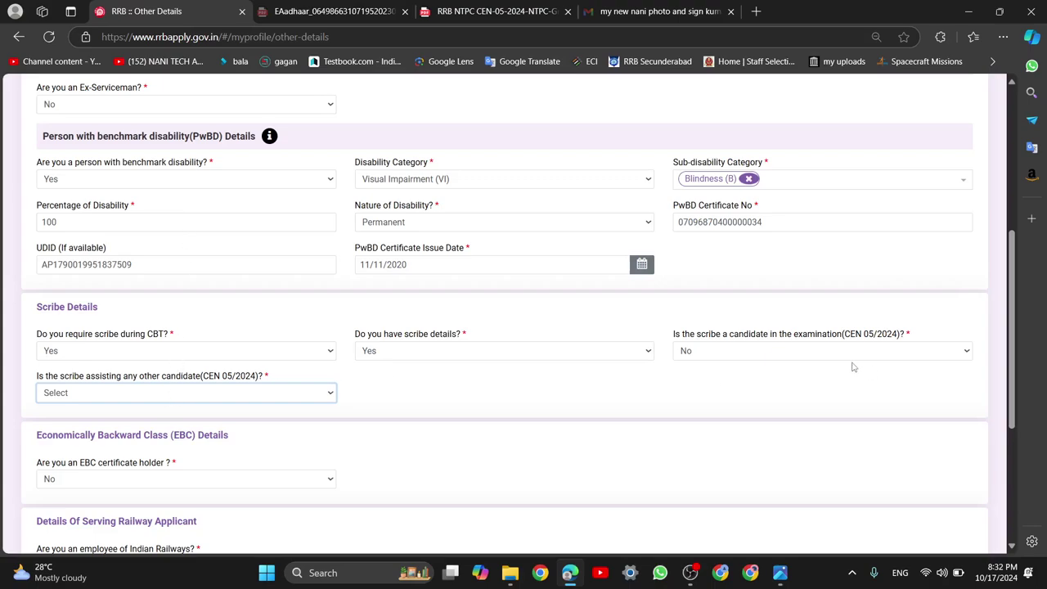
click(277, 396)
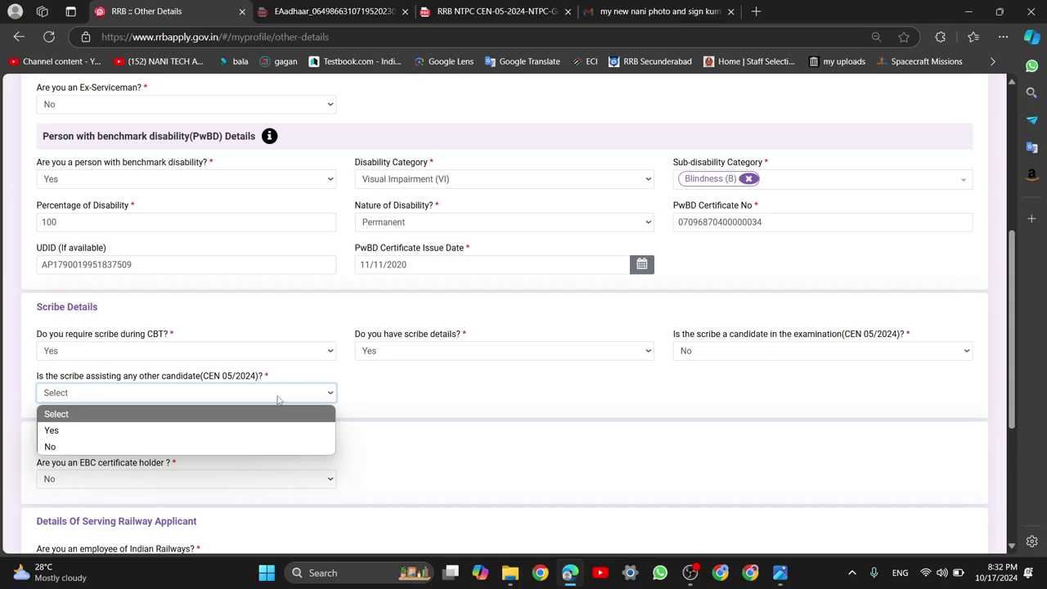
click(252, 428)
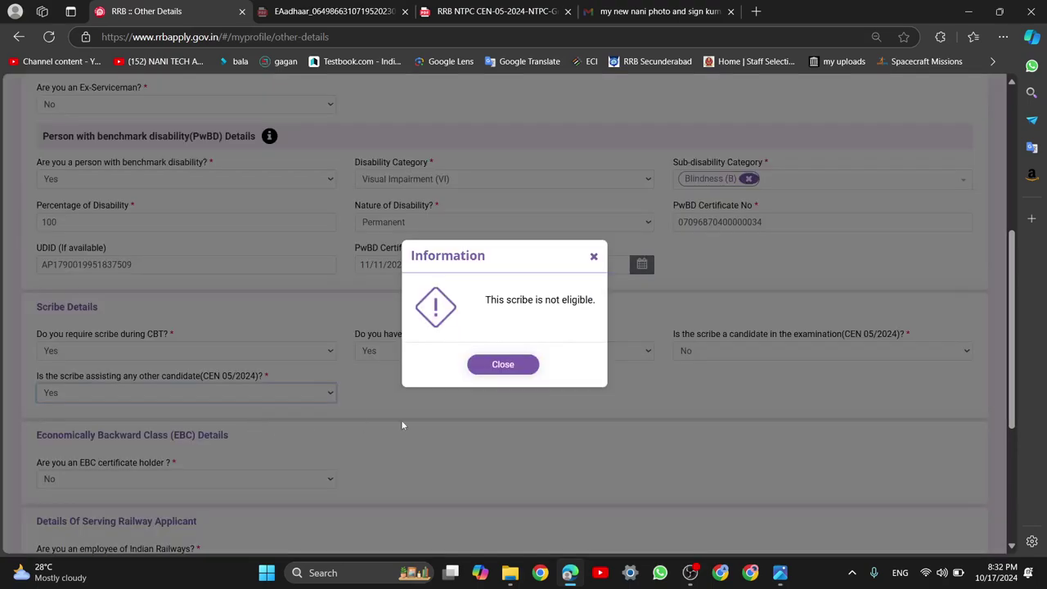
drag(496, 299, 544, 304)
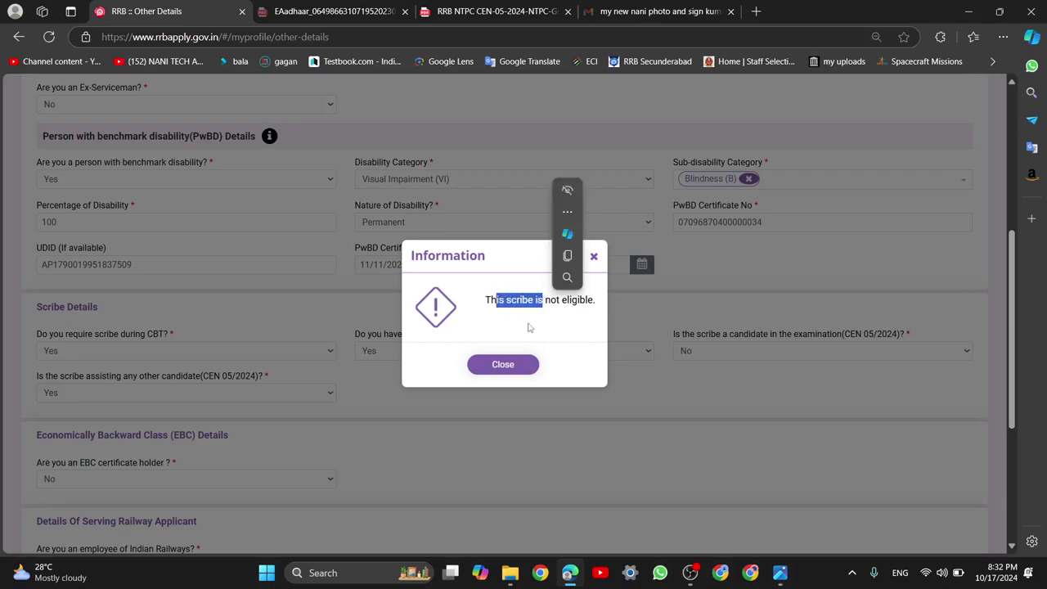
click(594, 259)
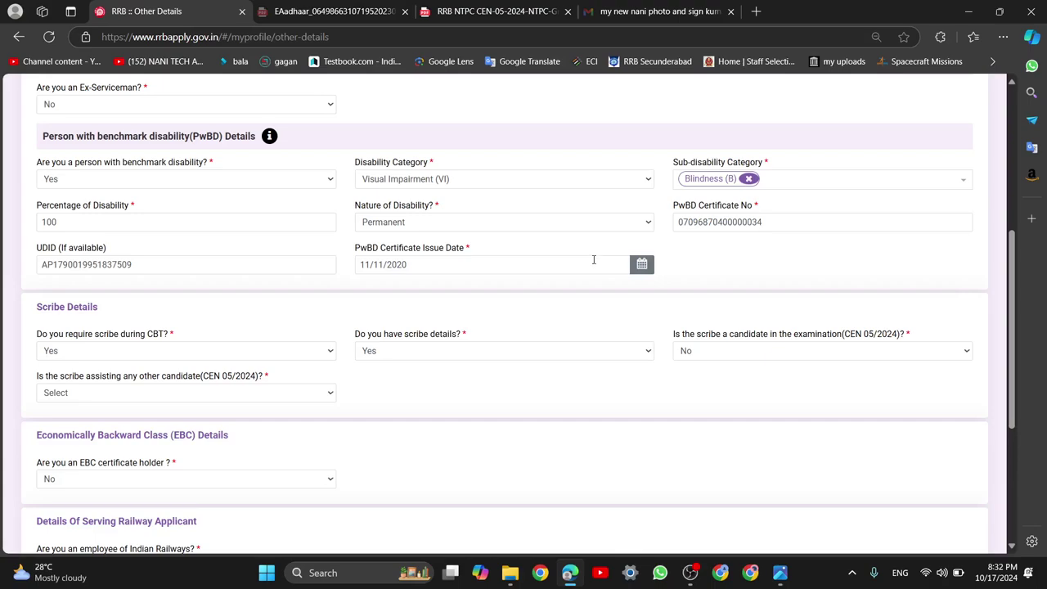
Answer No to the scribe assisting another candidate
click(286, 397)
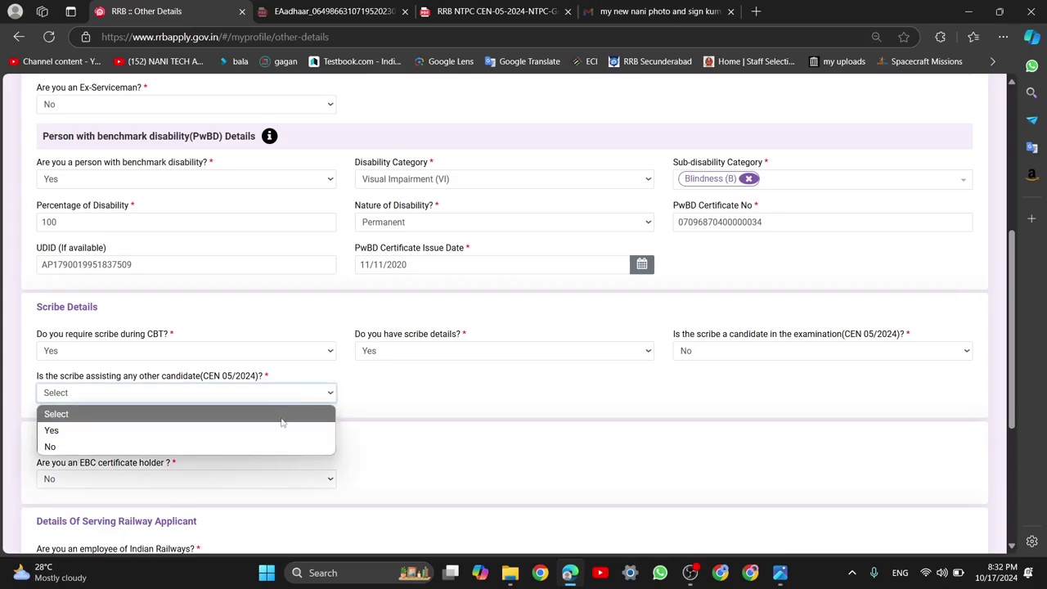
click(257, 462)
click(264, 395)
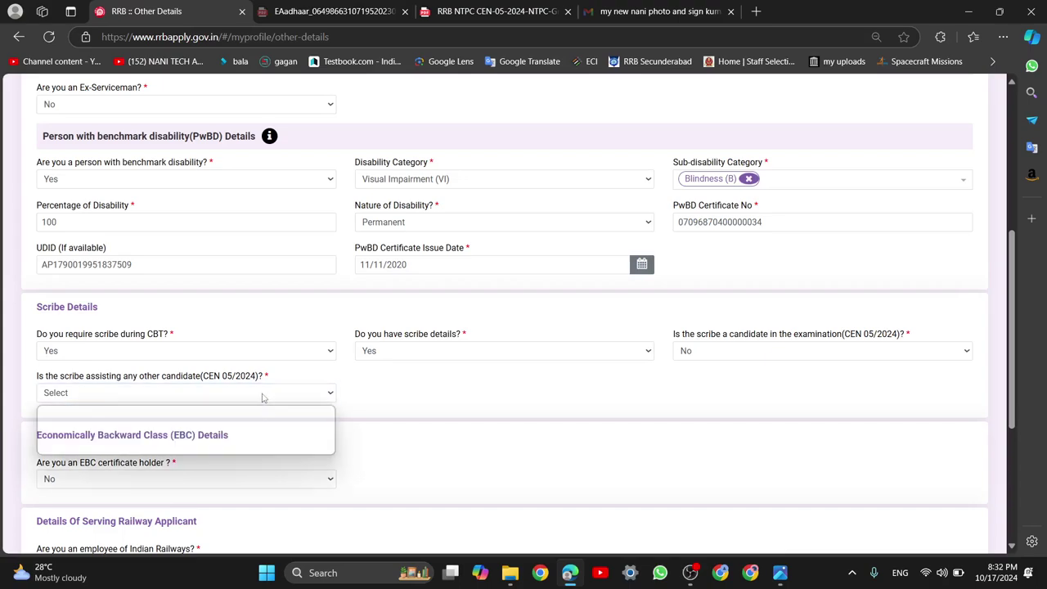
click(228, 452)
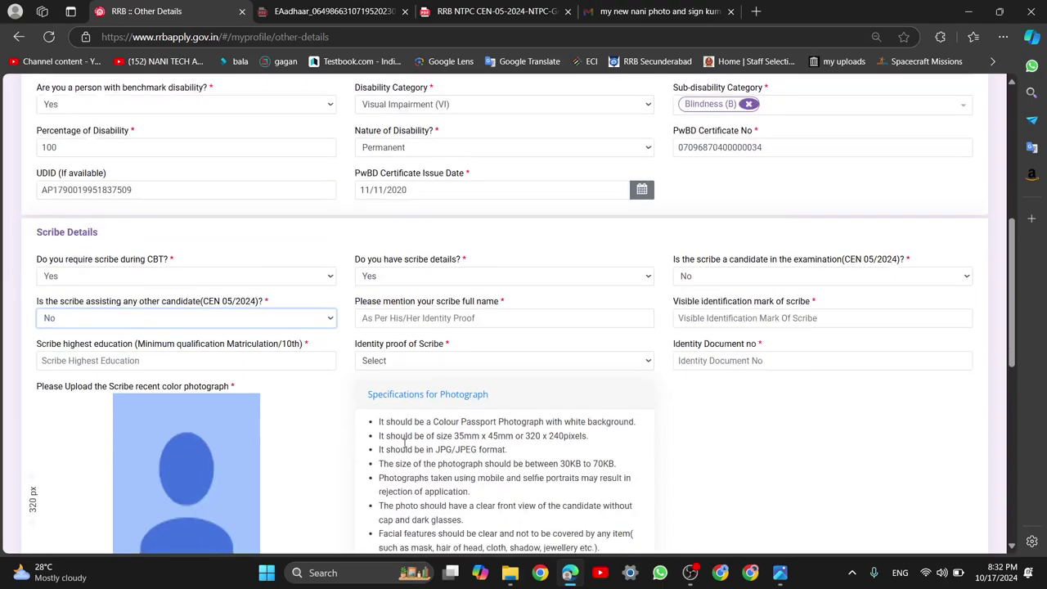
Step through the blank scribe full name, identification mark and highest education fields
scroll(425, 323, down, 3)
click(465, 117)
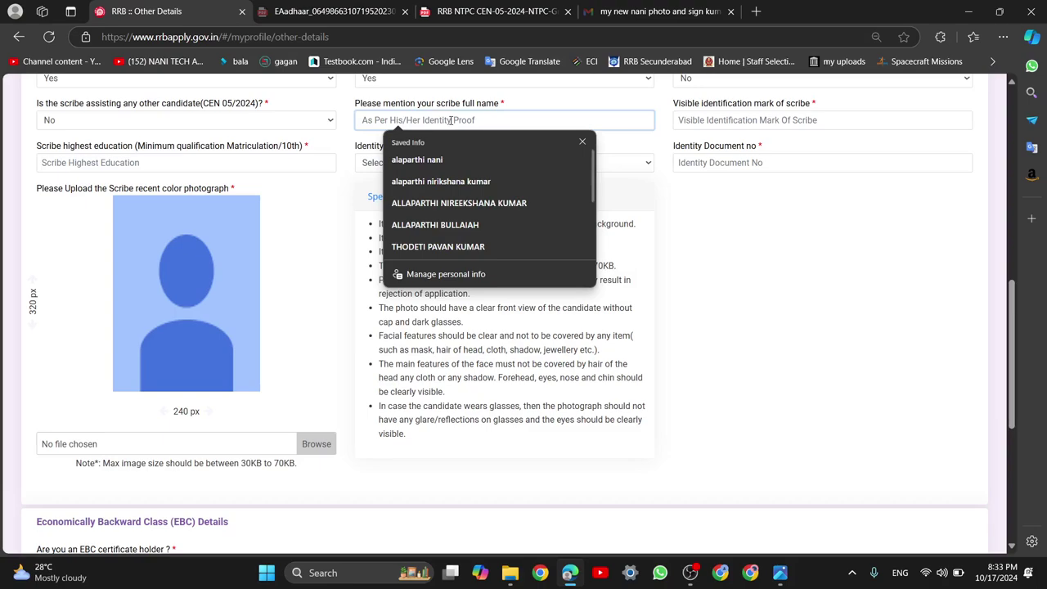
click(685, 217)
scroll(692, 256, up, 2)
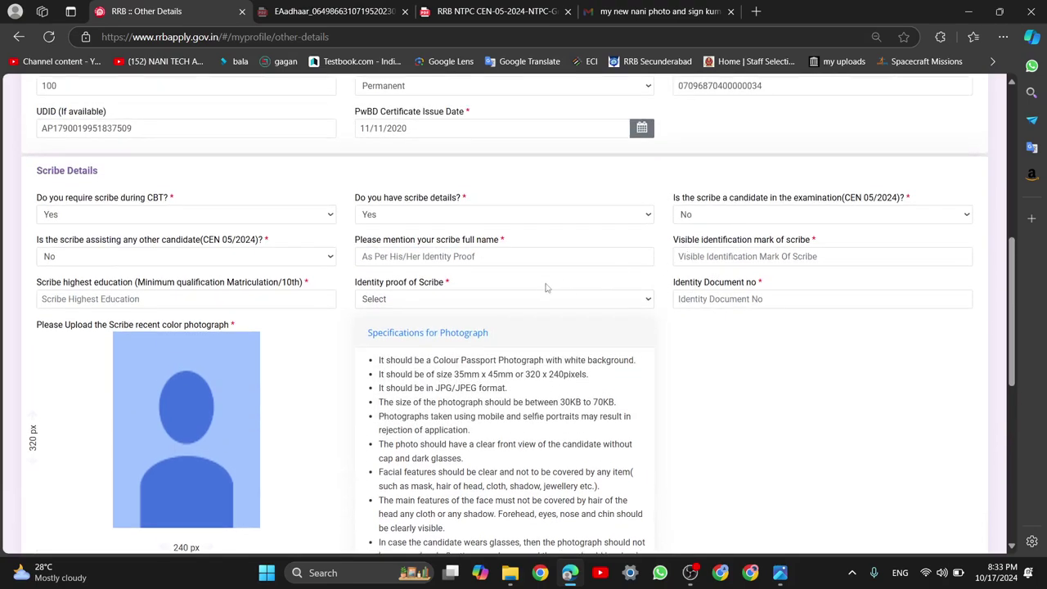
click(491, 258)
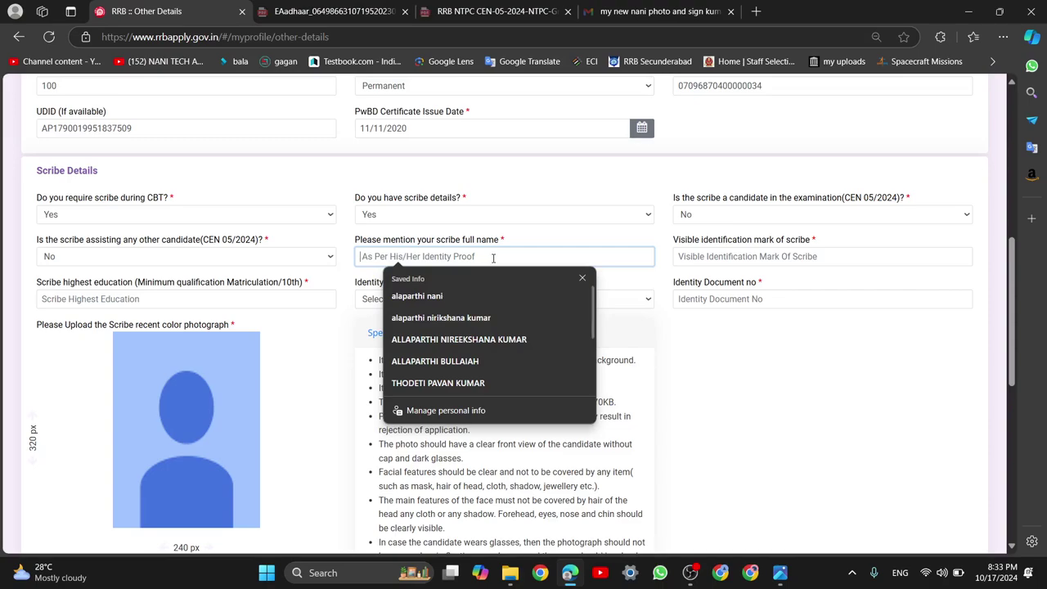
click(733, 258)
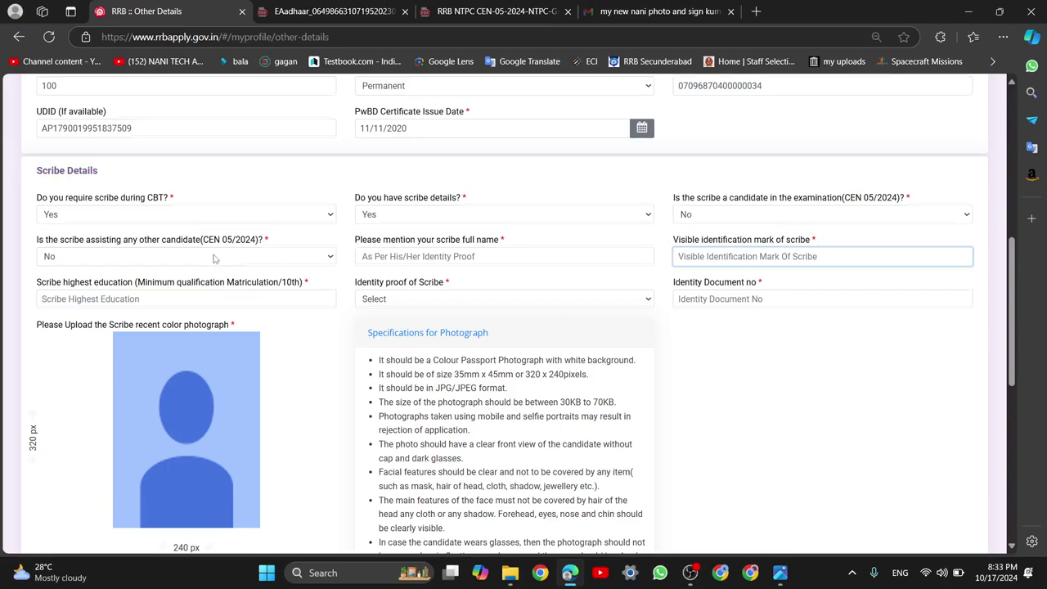
scroll(225, 244, down, 1)
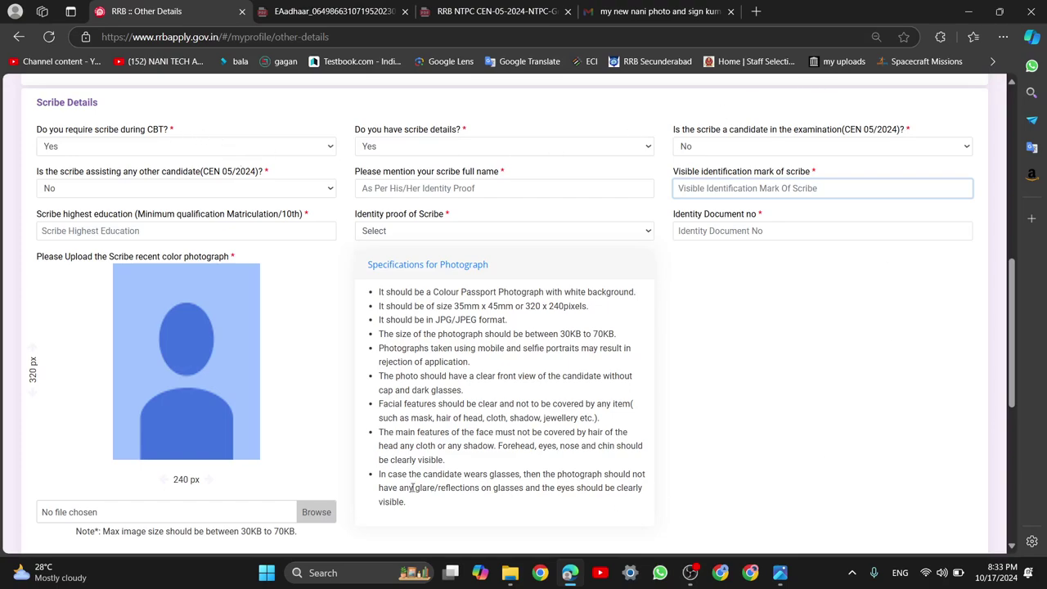
click(528, 190)
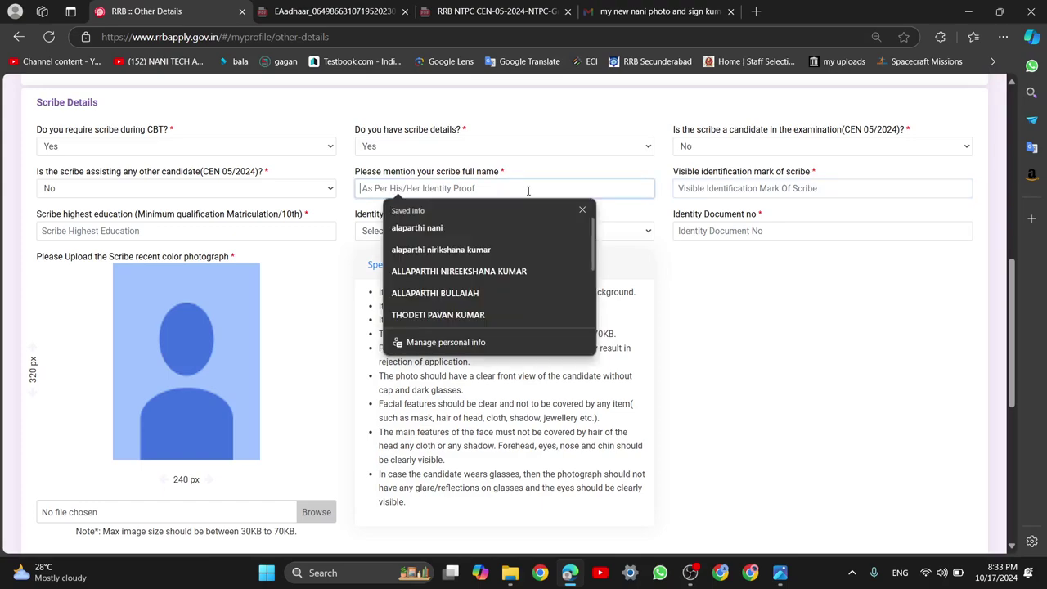
click(787, 188)
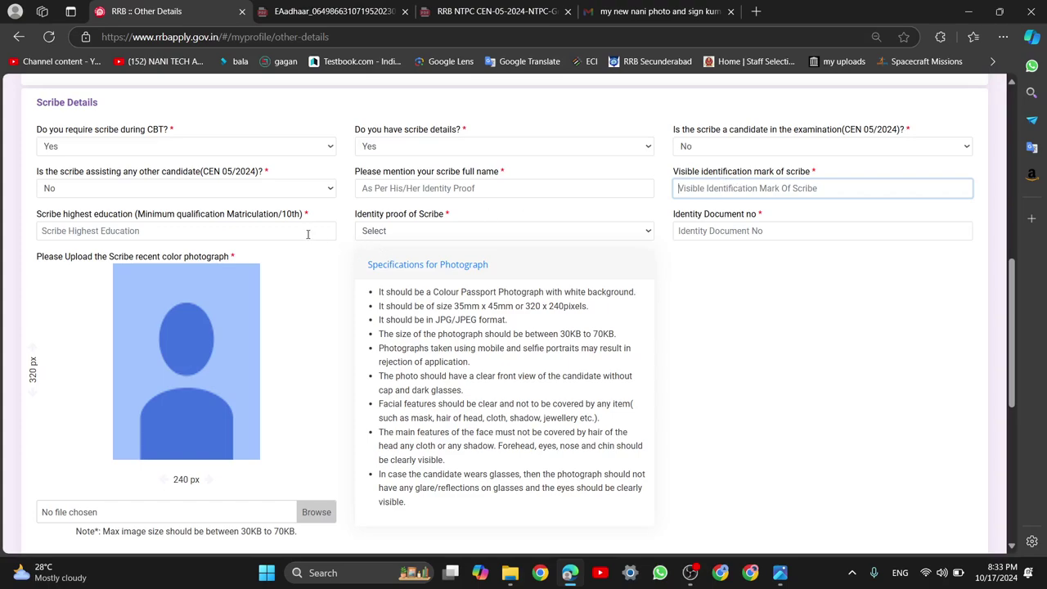
click(119, 232)
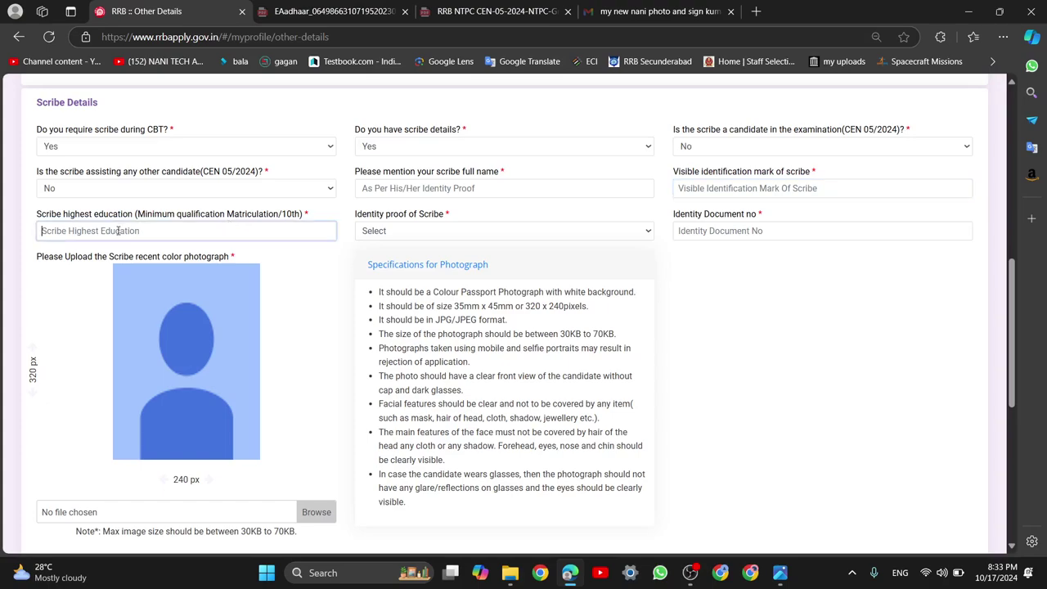
Enter INTER as the scribe's highest education qualification
text(INTER)
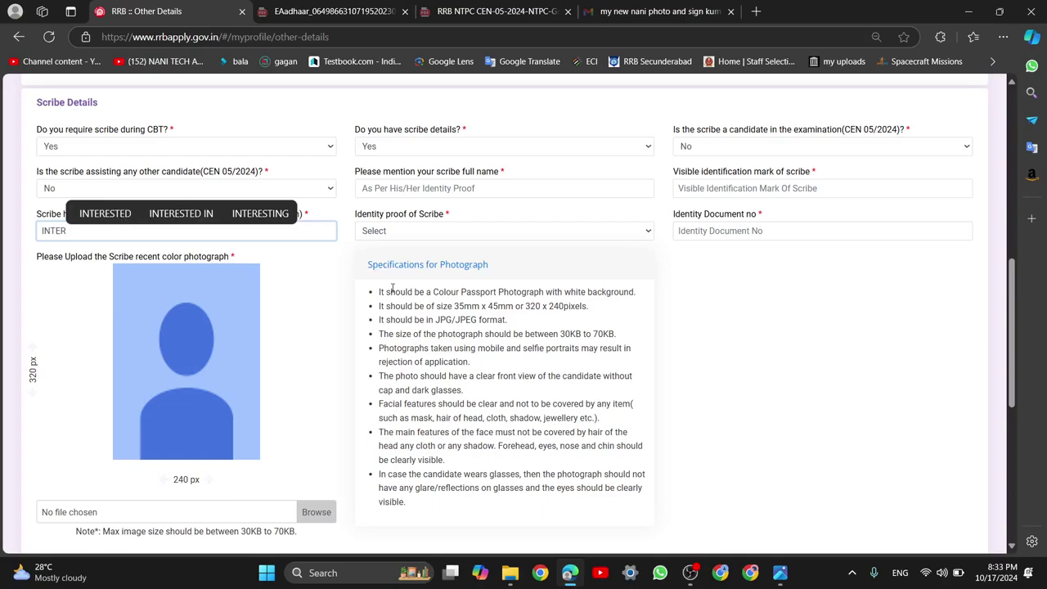
scroll(390, 286, up, 3)
scroll(390, 286, down, 2)
scroll(367, 343, up, 6)
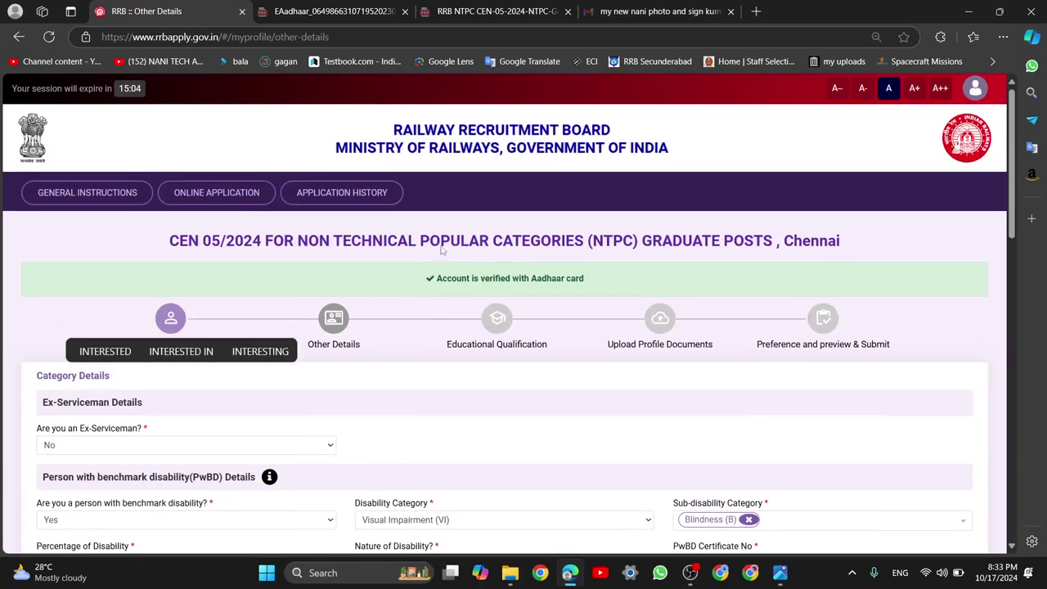
double_click(662, 241)
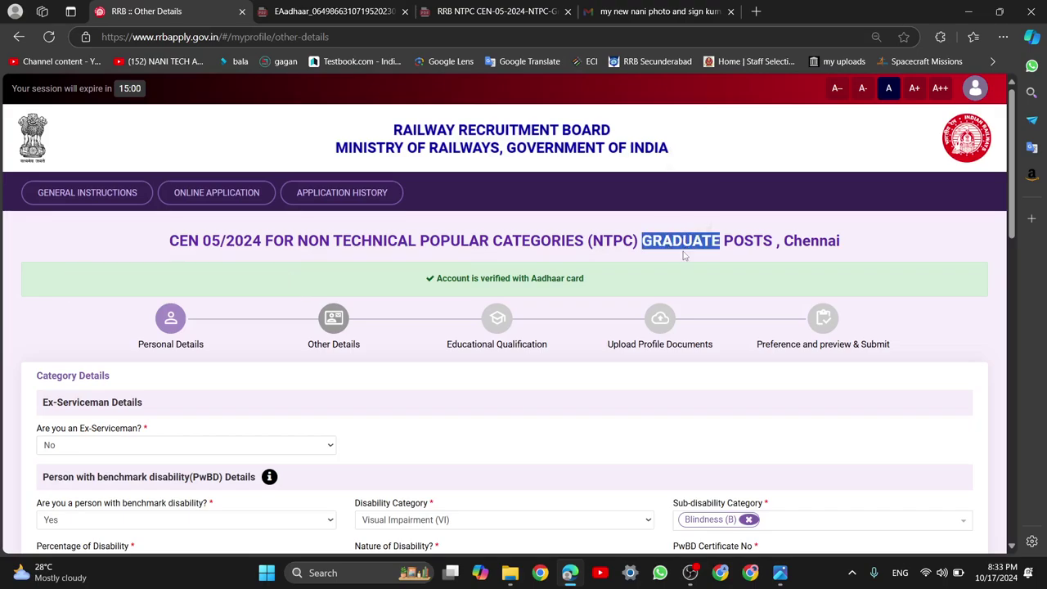
scroll(683, 255, down, 7)
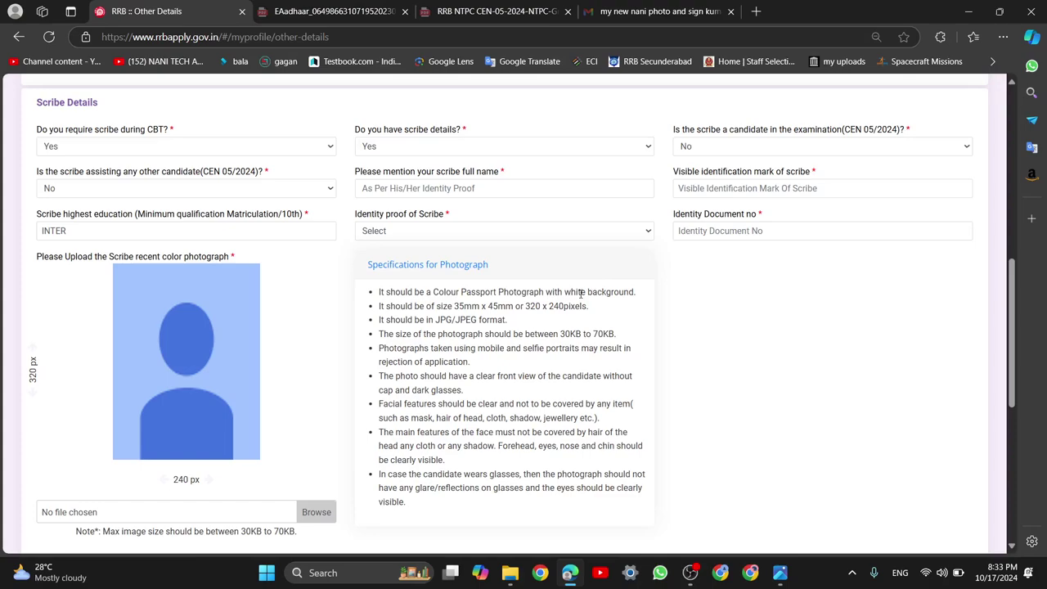
scroll(581, 305, down, 1)
scroll(580, 311, up, 2)
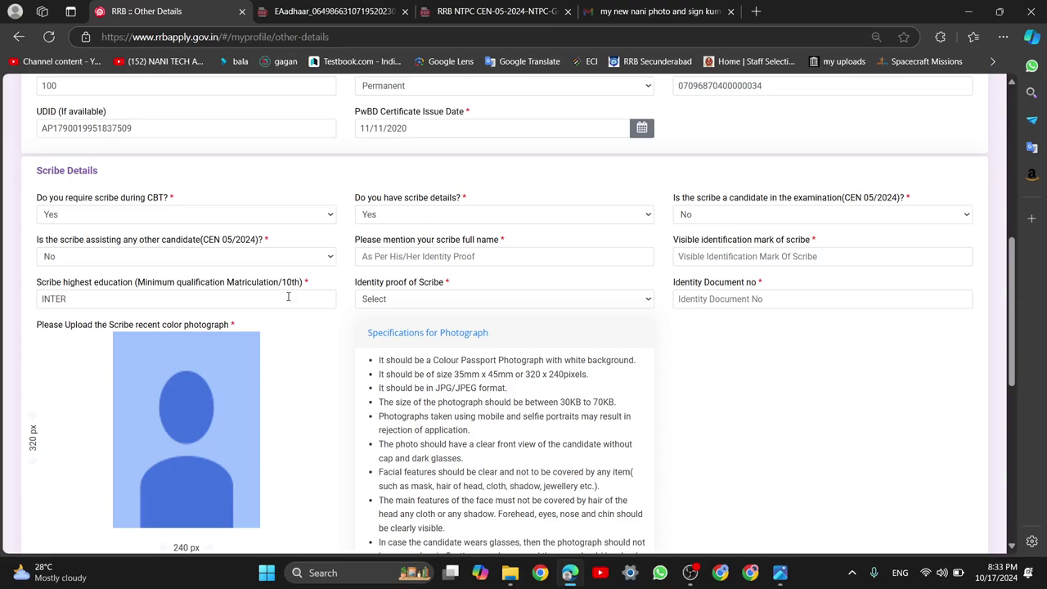
Open the scribe identity proof dropdown to view the available document types
click(418, 298)
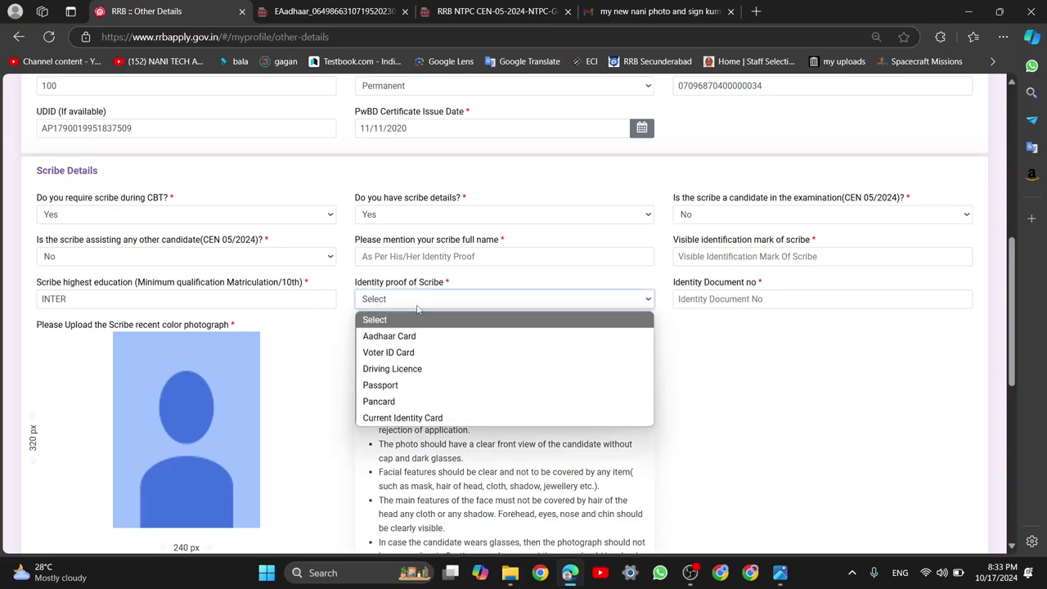
click(418, 257)
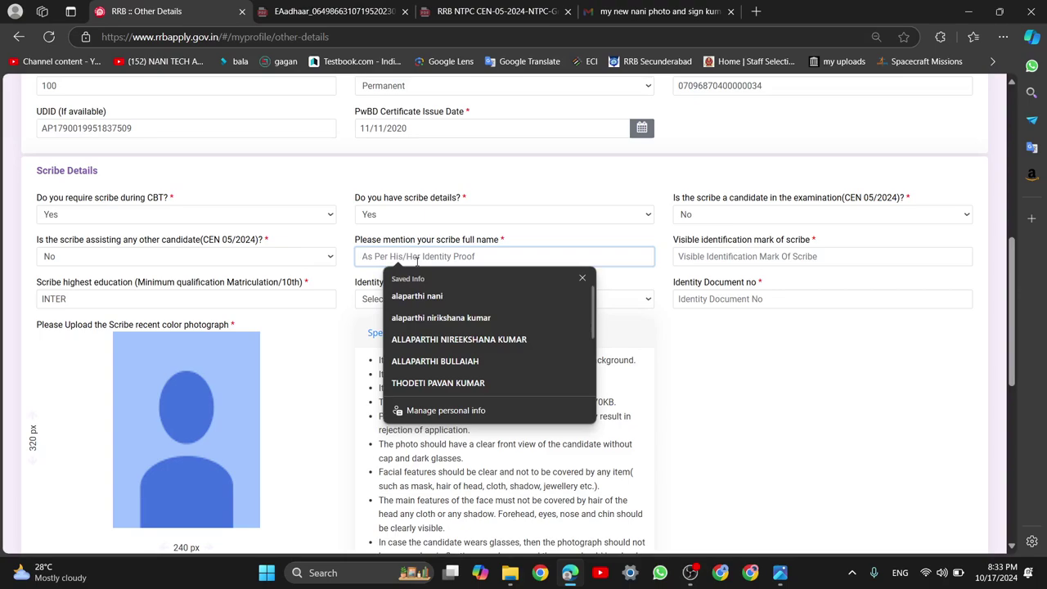
click(369, 302)
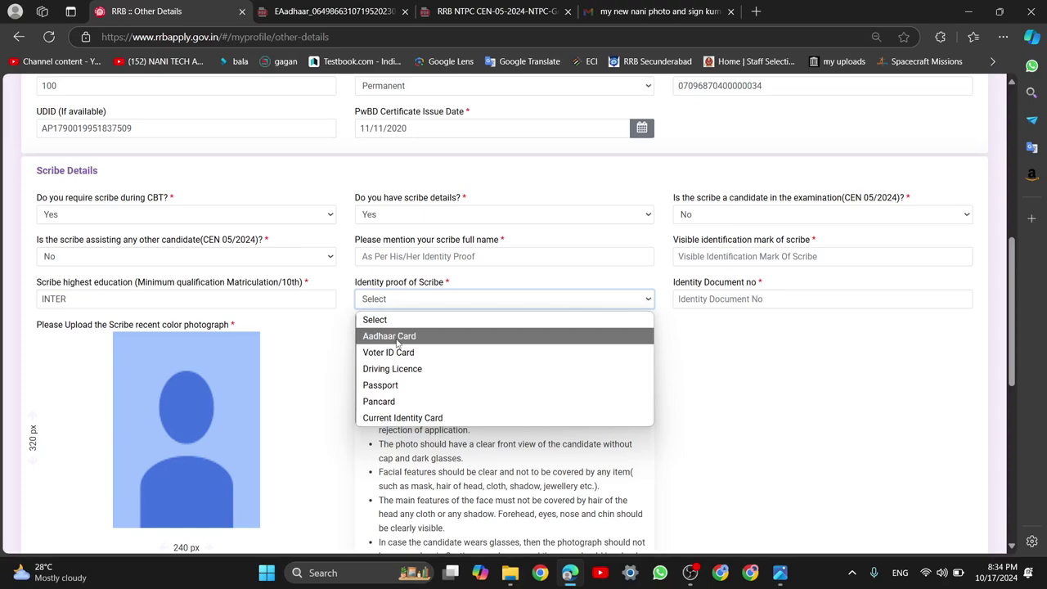
Enter the scribe's identity document number, removing the stray plus sign
click(718, 301)
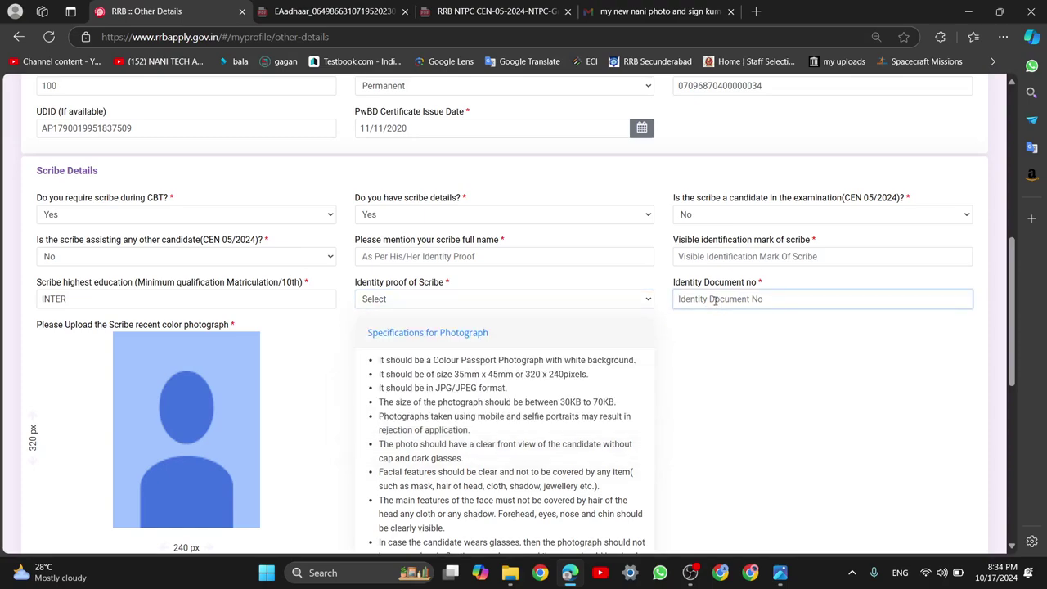
scroll(658, 366, down, 2)
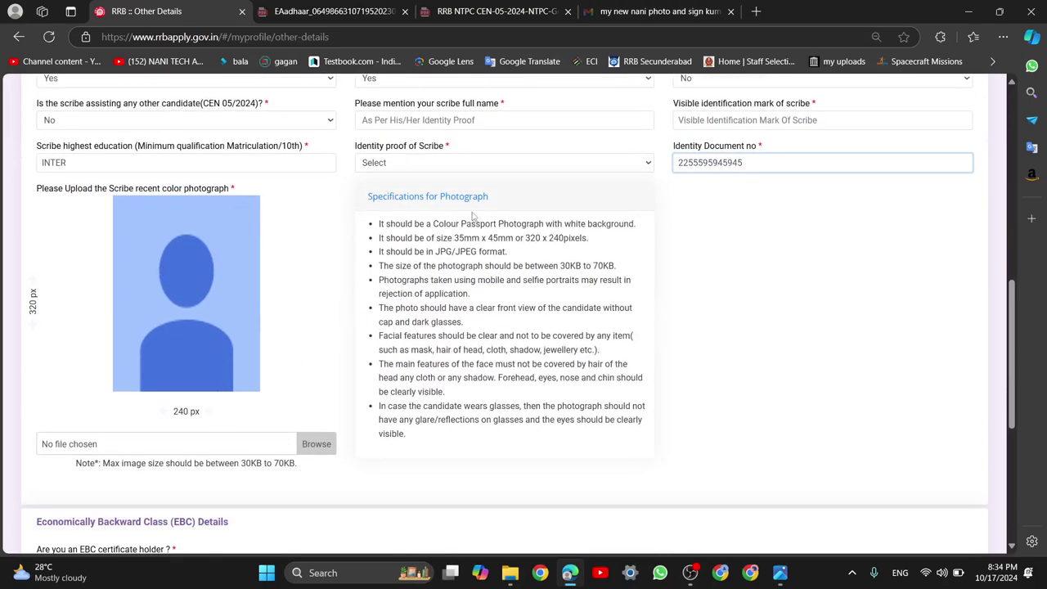
drag(433, 224, 637, 223)
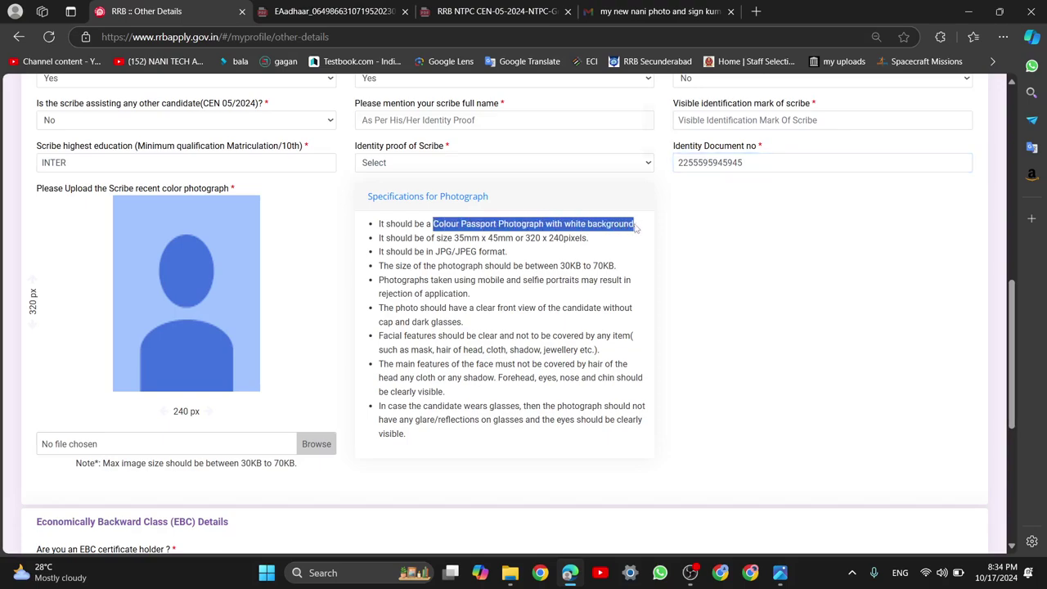
click(588, 237)
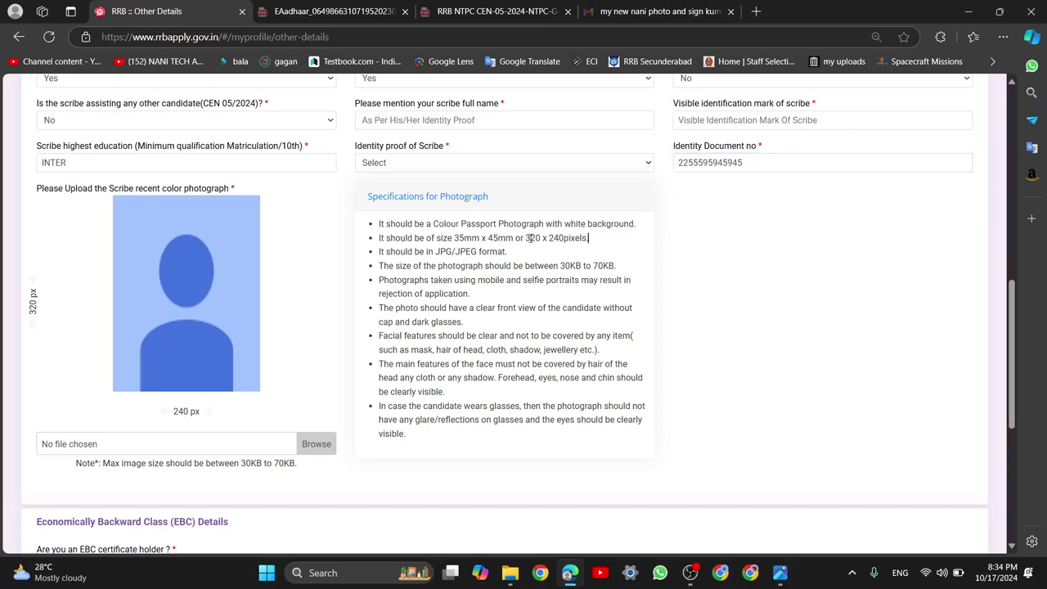
drag(530, 237, 583, 238)
click(576, 251)
drag(560, 266, 614, 267)
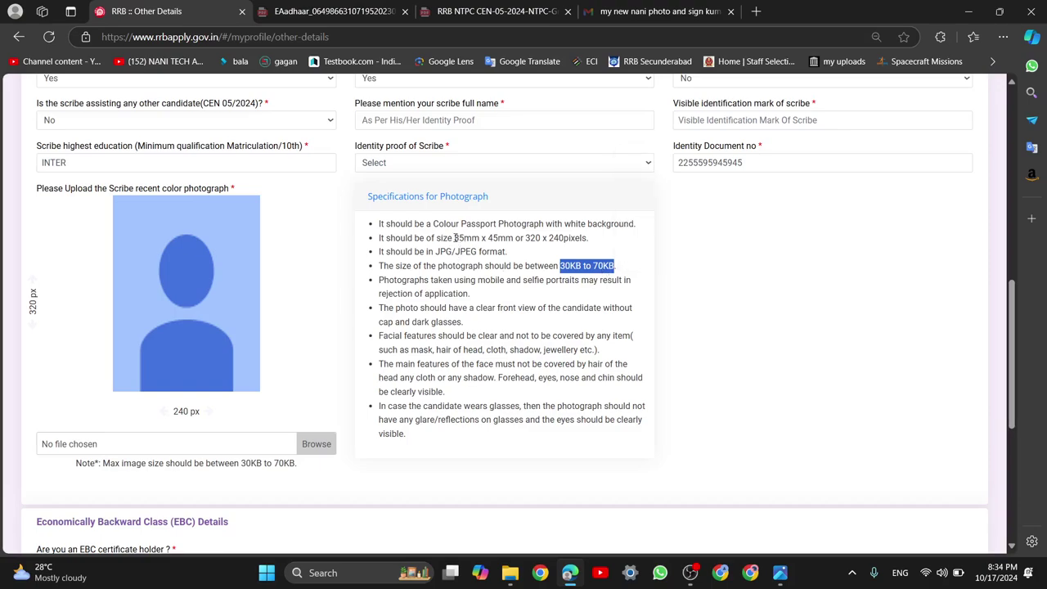
drag(454, 237, 377, 293)
click(586, 265)
drag(578, 224, 635, 228)
click(597, 335)
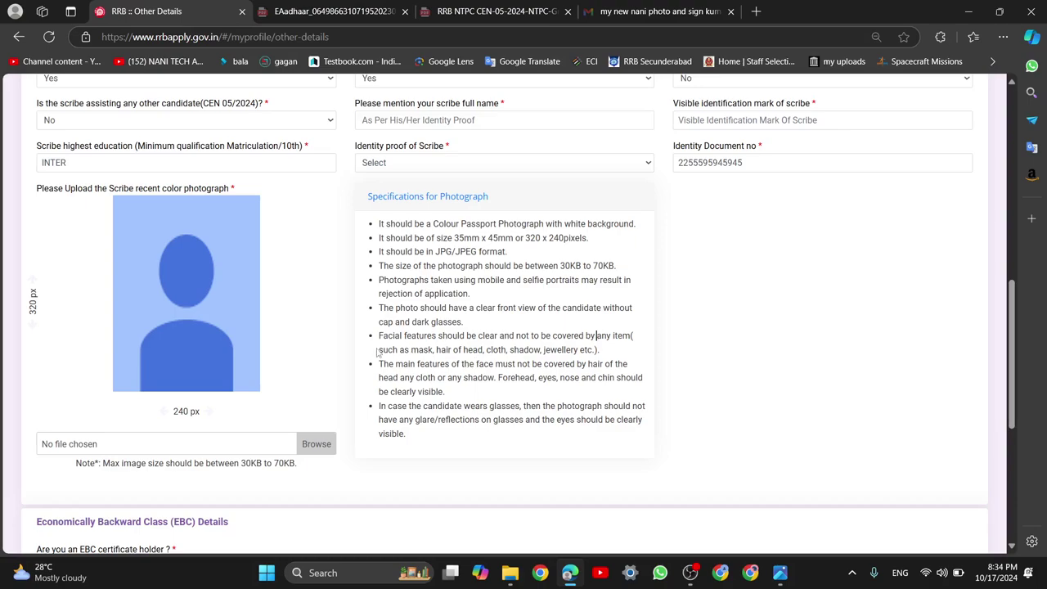
drag(378, 352, 588, 351)
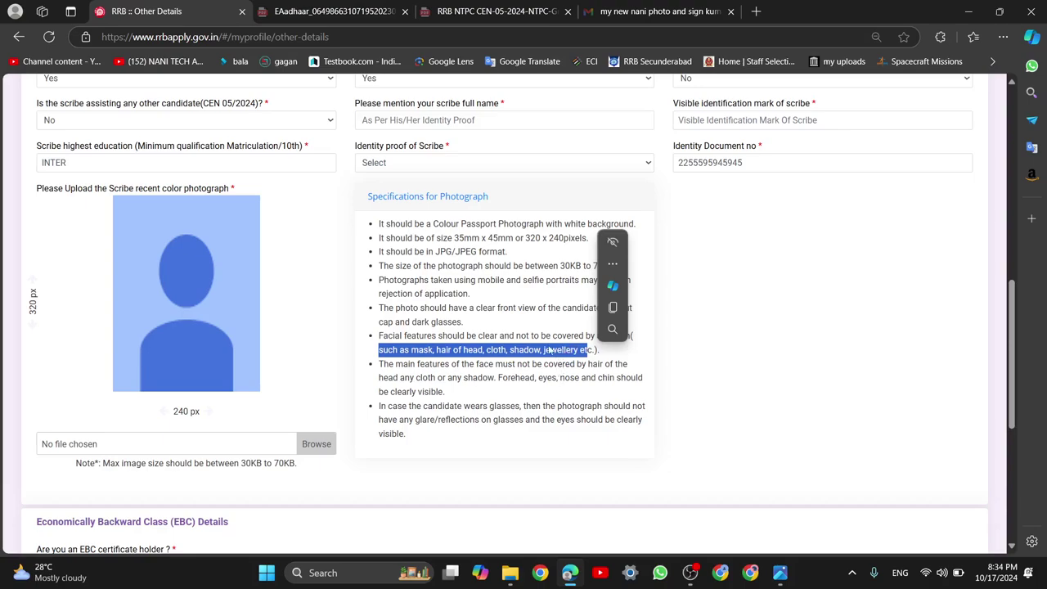
click(619, 391)
scroll(617, 389, up, 1)
scroll(618, 389, up, 2)
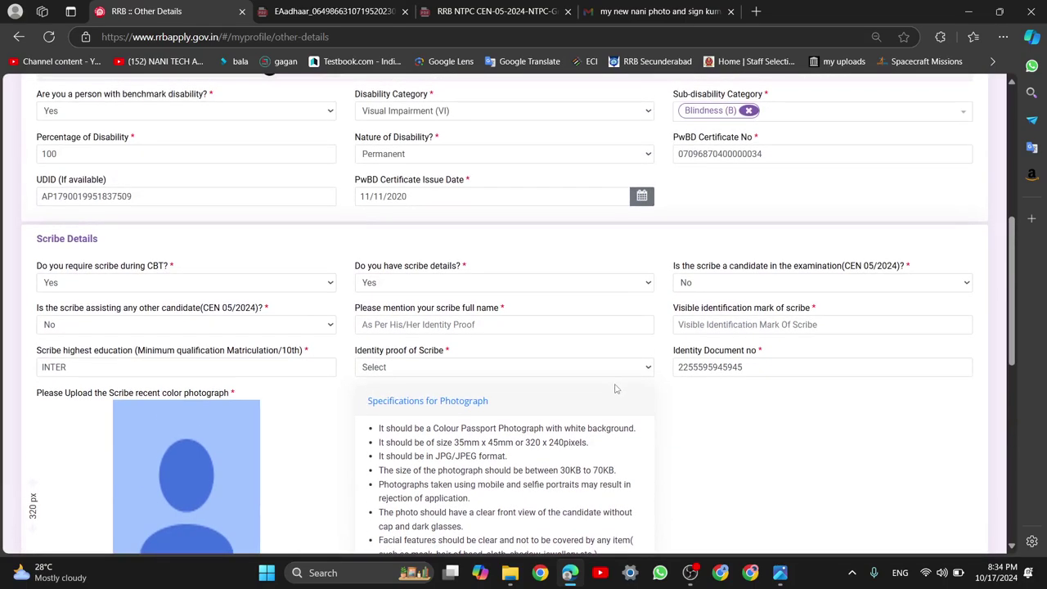
scroll(416, 462, down, 2)
Answer No to 'Do you have scribe details?' and accept the Annexure V(D) notice
scroll(390, 465, up, 2)
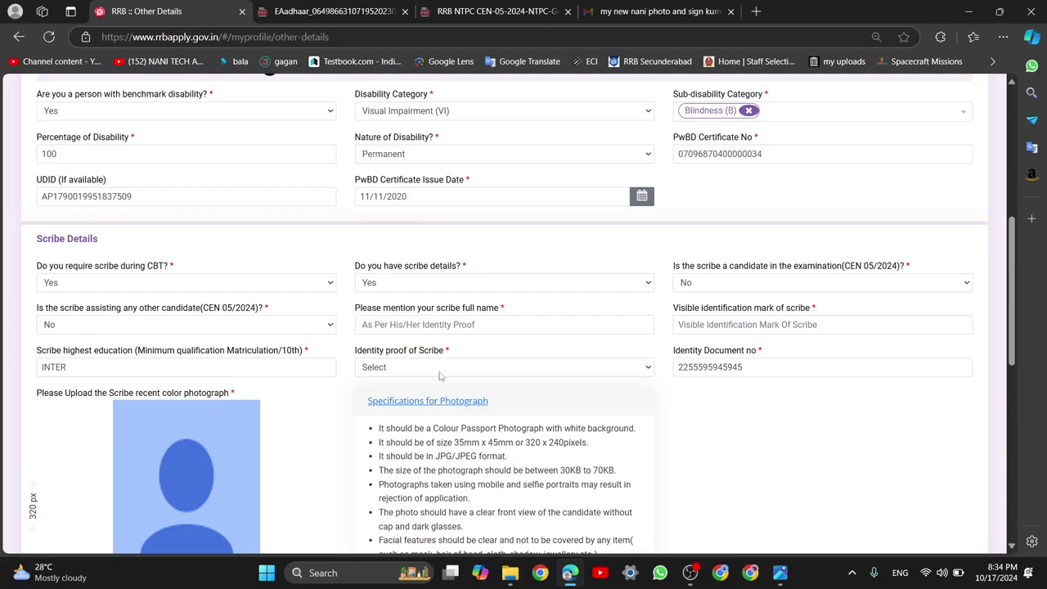
click(459, 283)
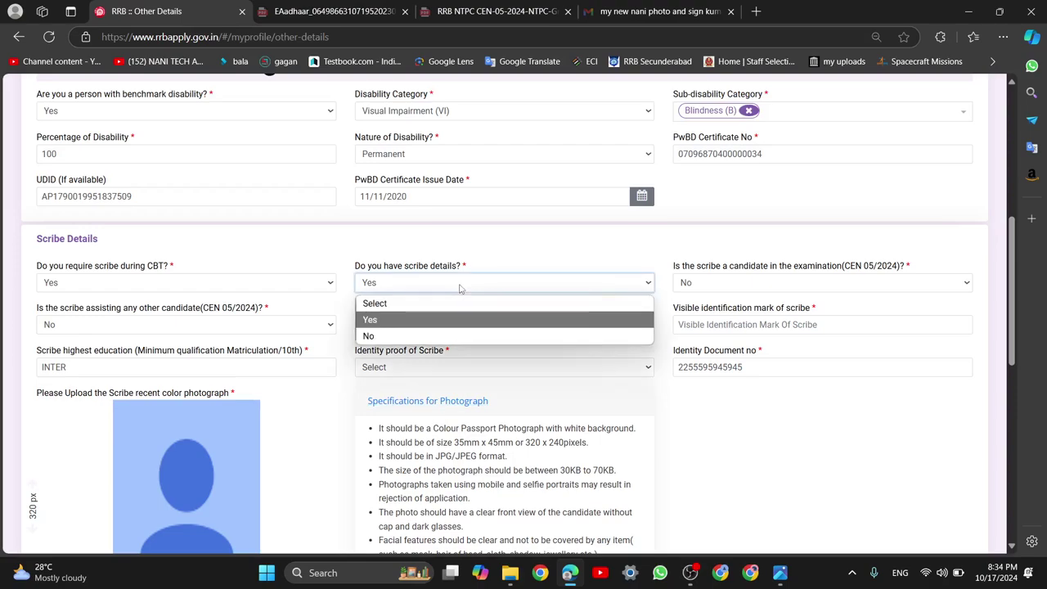
click(441, 337)
click(479, 368)
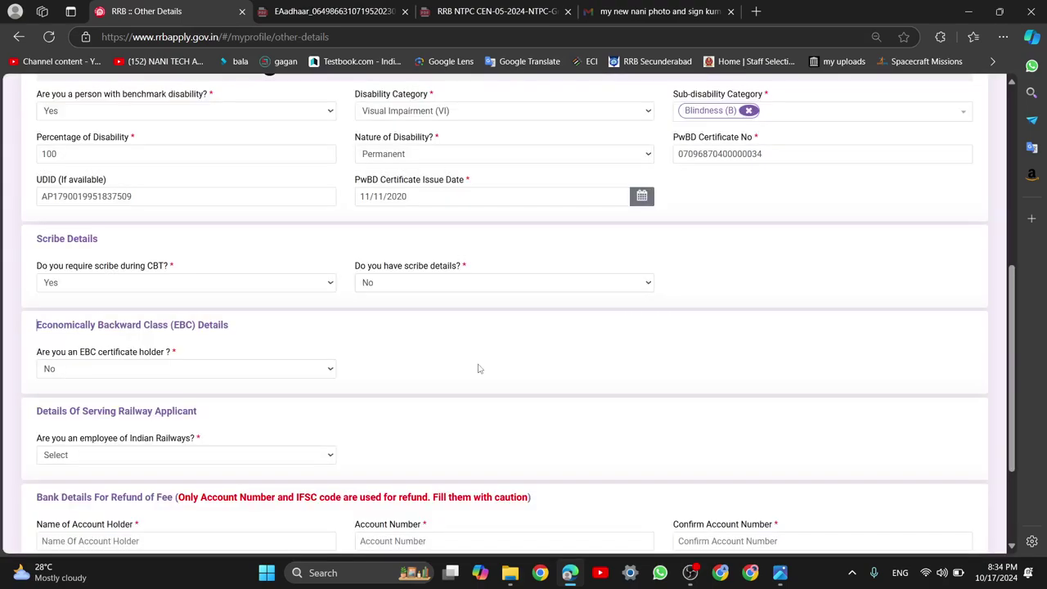
Toggle the scribe-details answer between No and Yes, finally leaving it at No
click(494, 284)
click(459, 335)
click(511, 286)
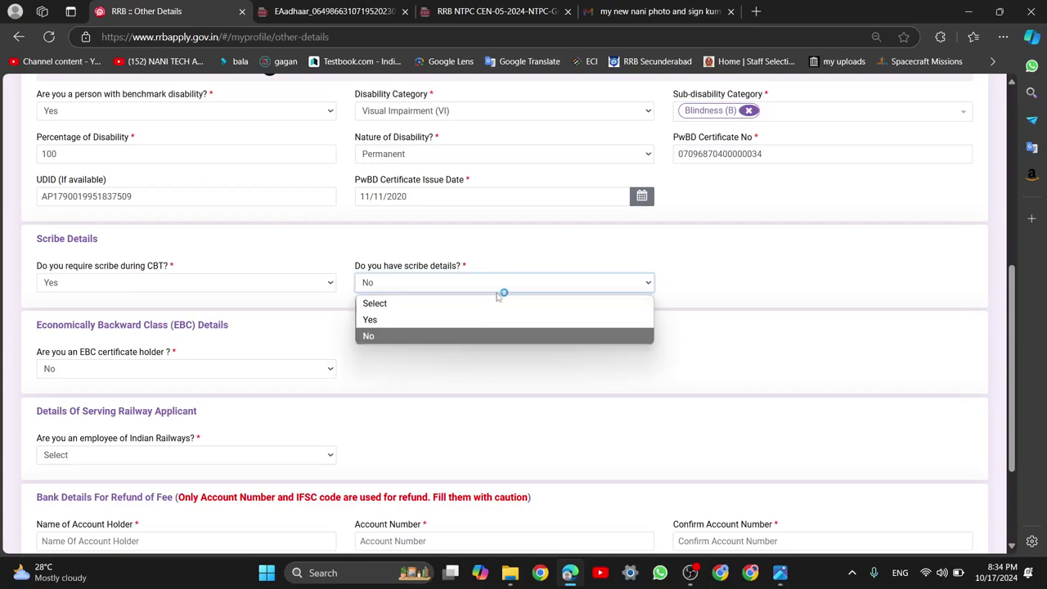
click(479, 314)
click(518, 284)
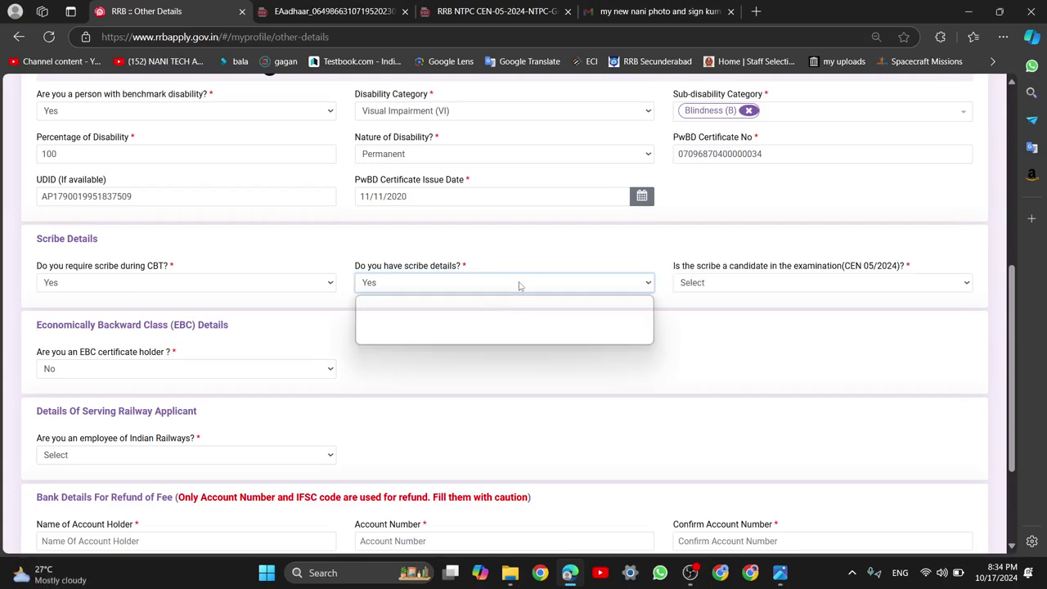
click(494, 332)
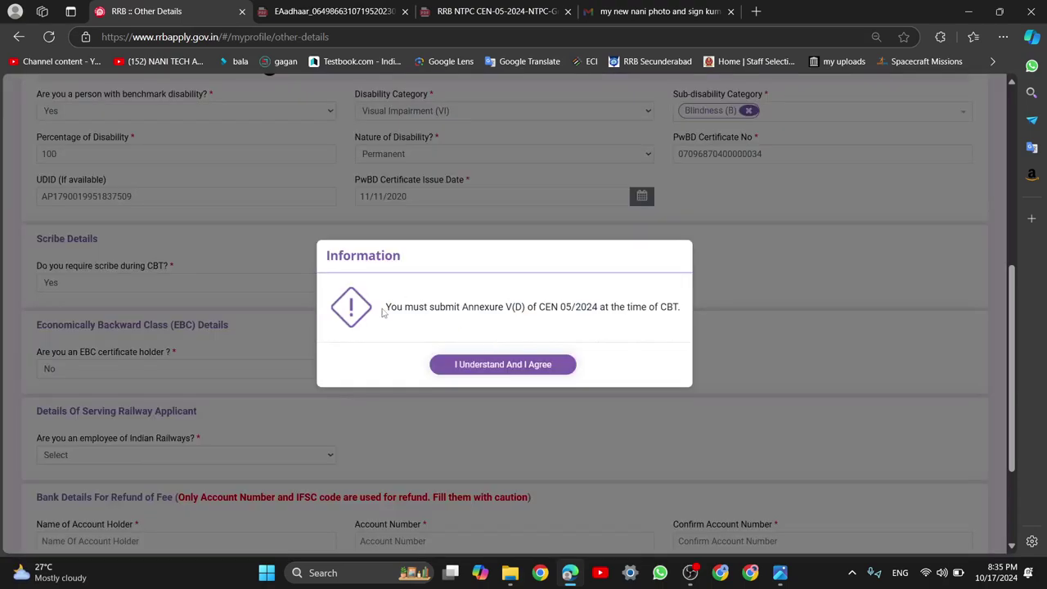
Highlight the Annexure V(D) reference in the notice, then go to the CEN 05/2024 notification PDF
drag(384, 306, 680, 308)
click(490, 307)
drag(462, 306, 524, 307)
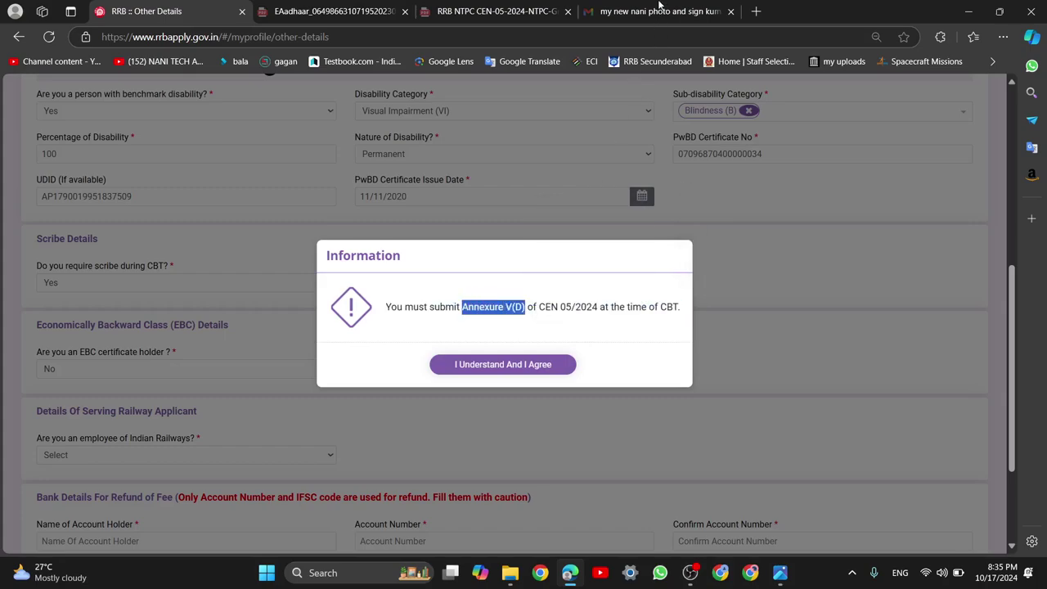
click(474, 11)
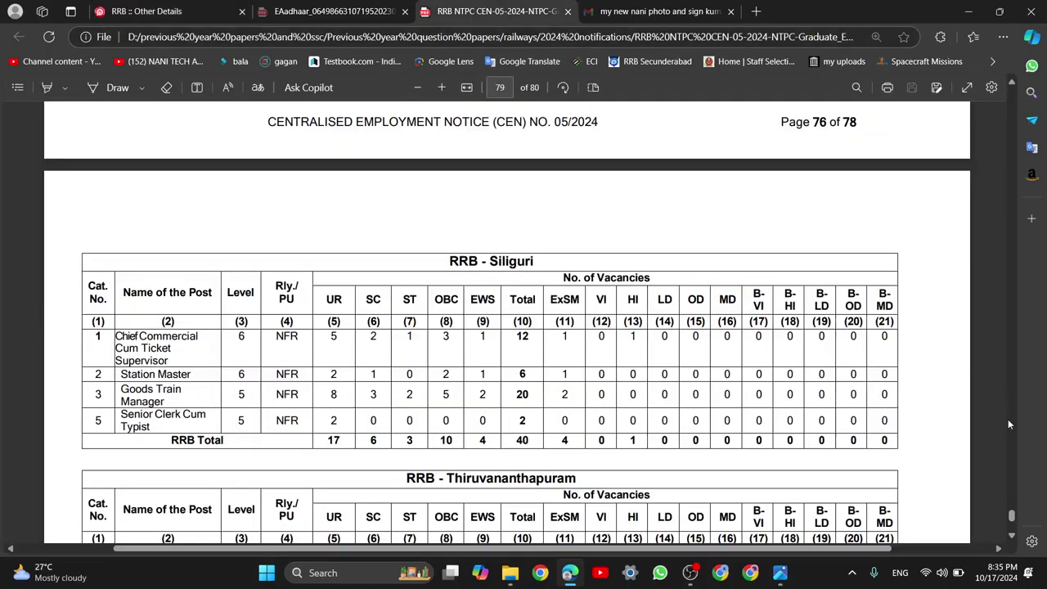
Scroll up the notification PDF to the Annexure V(D) scribe undertaking heading and select it
scroll(1014, 425, up, 20)
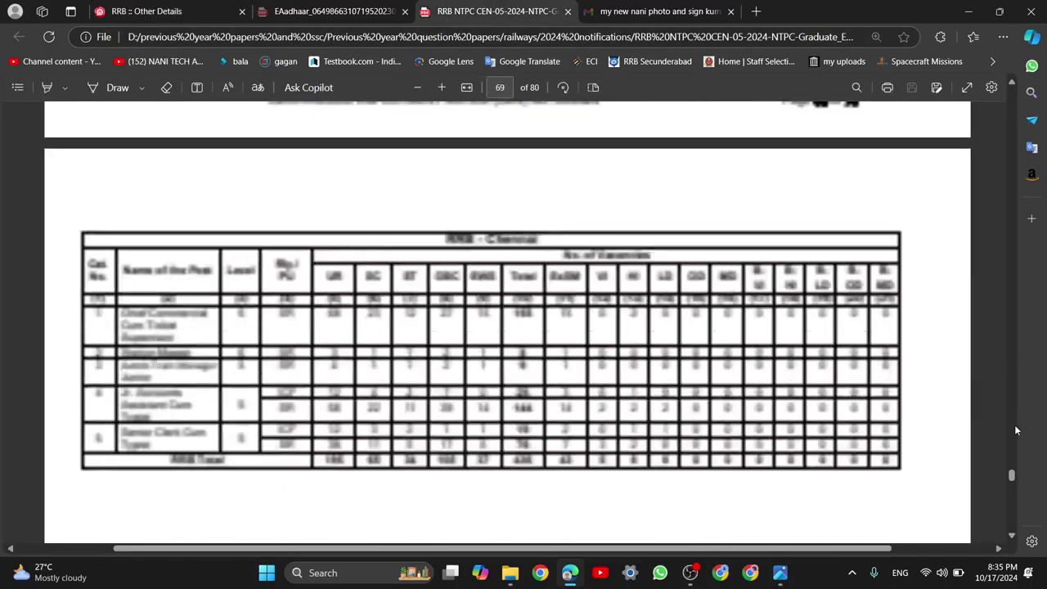
scroll(1014, 424, up, 20)
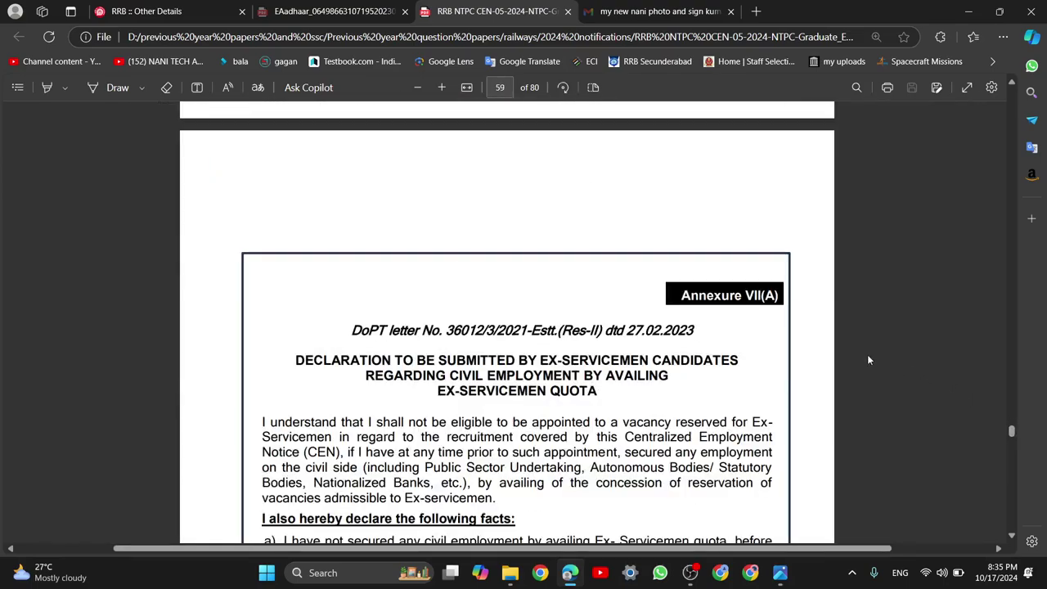
scroll(849, 367, up, 10)
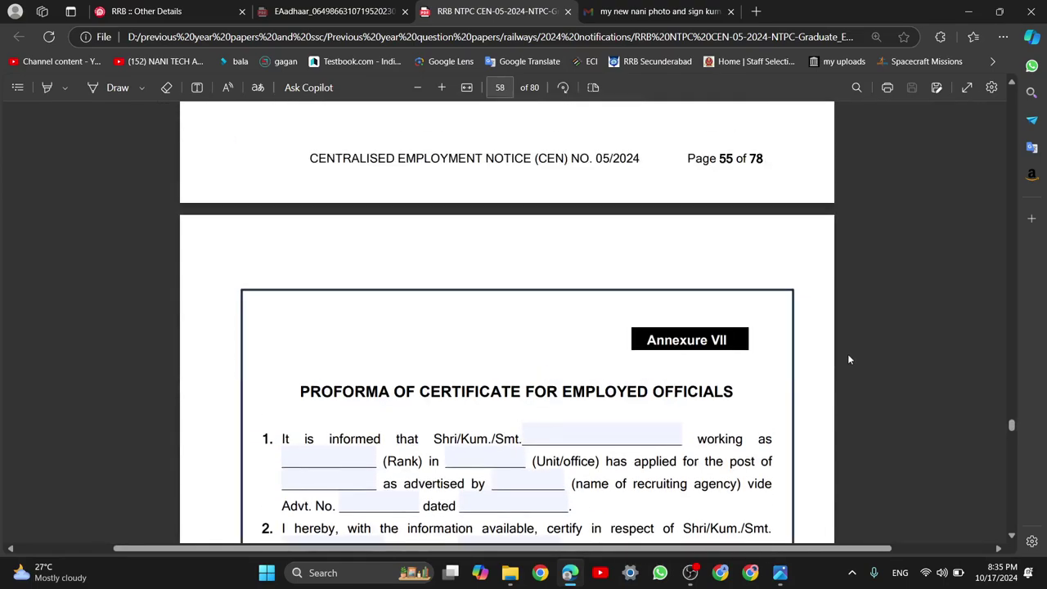
scroll(847, 373, up, 10)
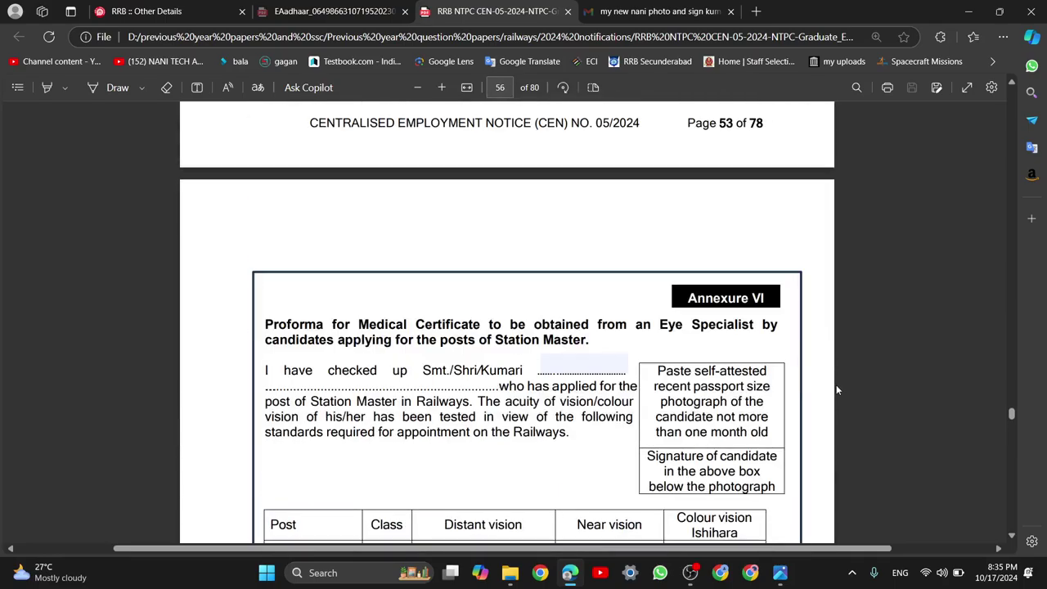
scroll(842, 398, up, 10)
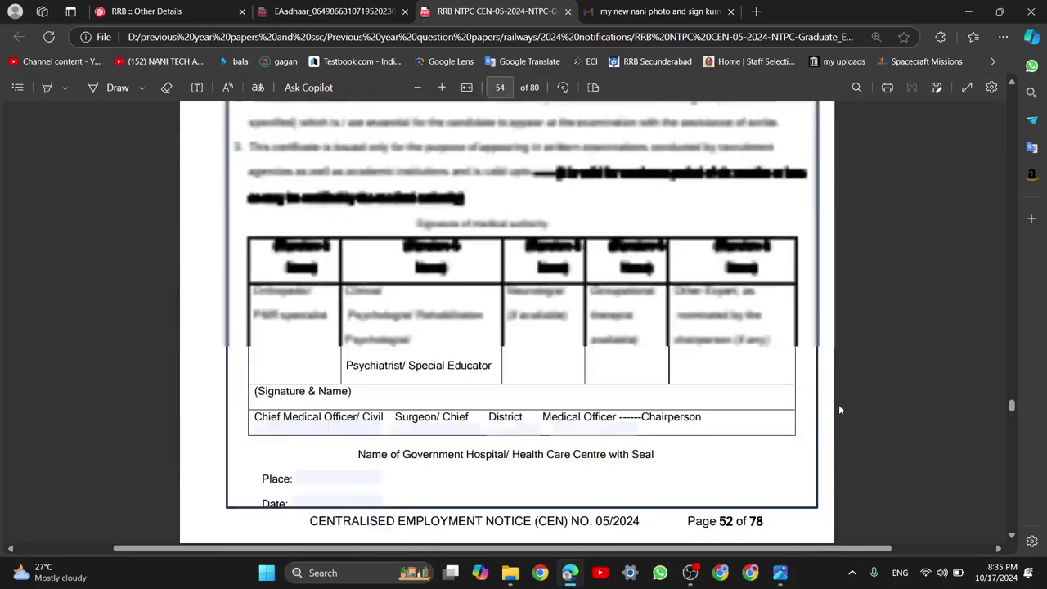
scroll(836, 412, up, 10)
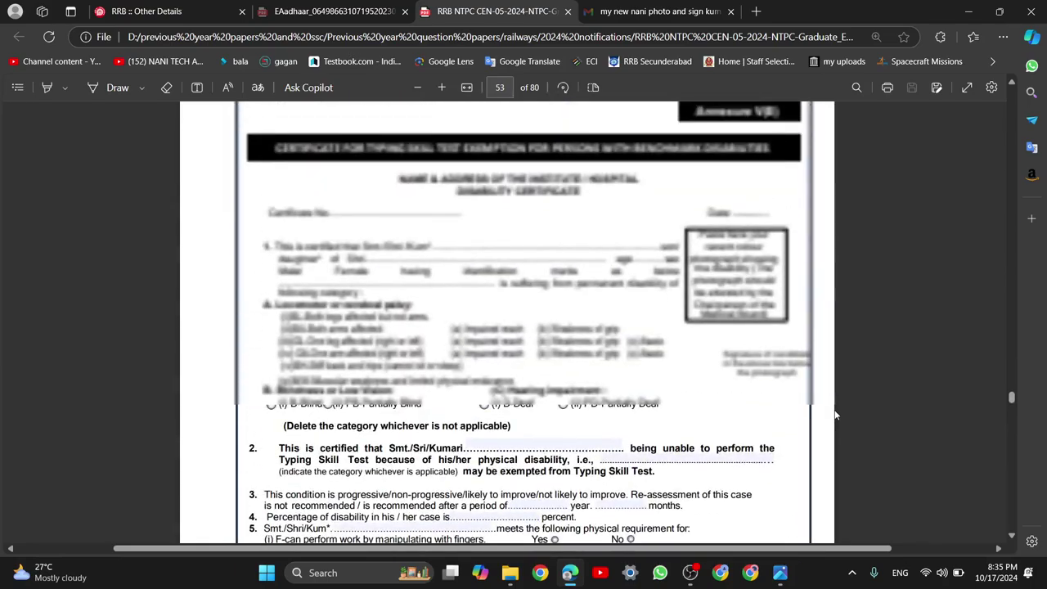
scroll(834, 412, up, 10)
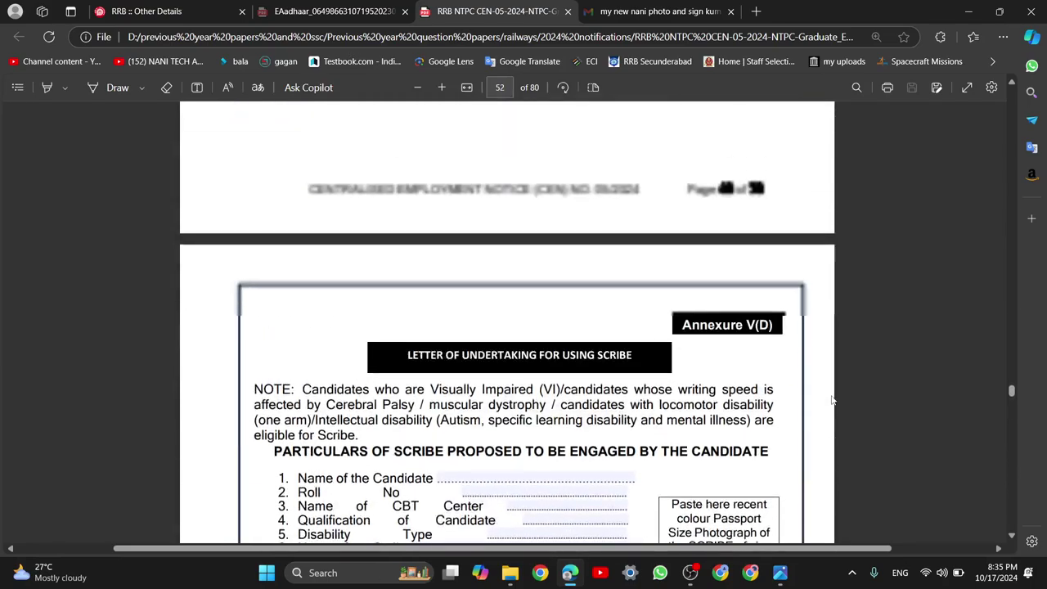
scroll(502, 388, down, 3)
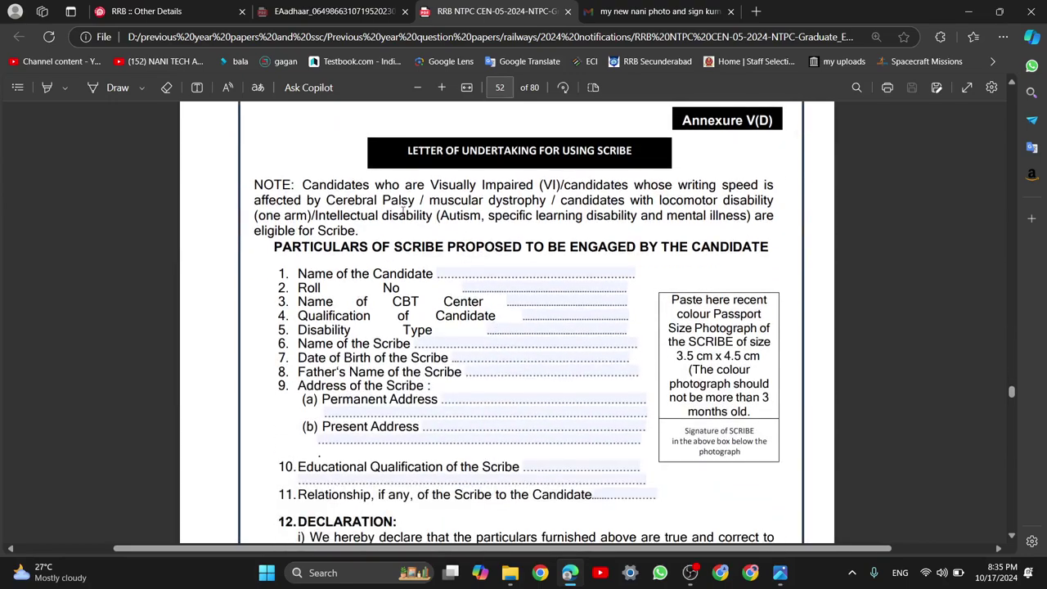
drag(407, 150, 629, 150)
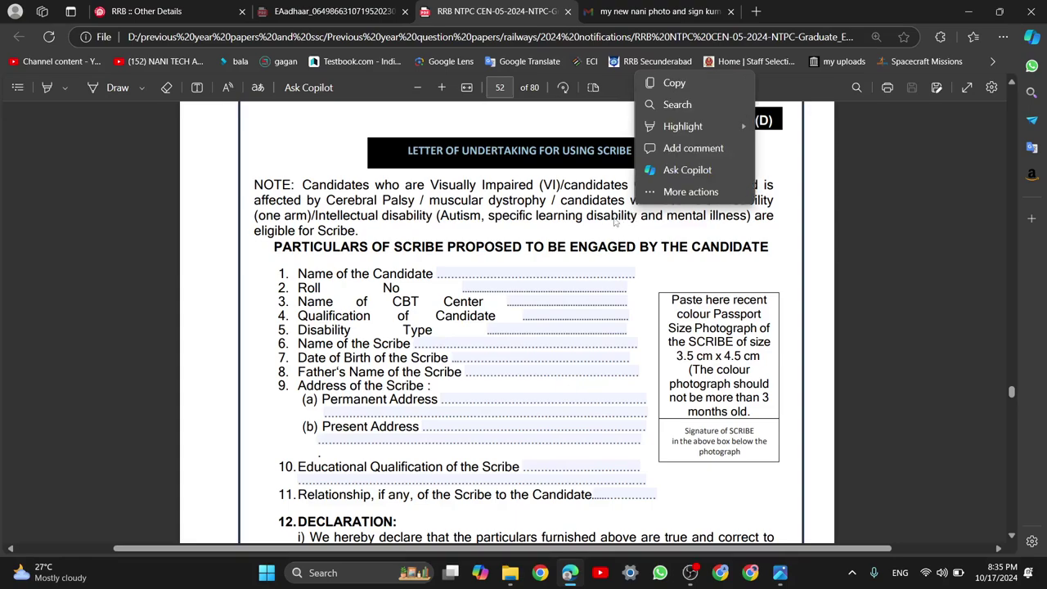
click(581, 215)
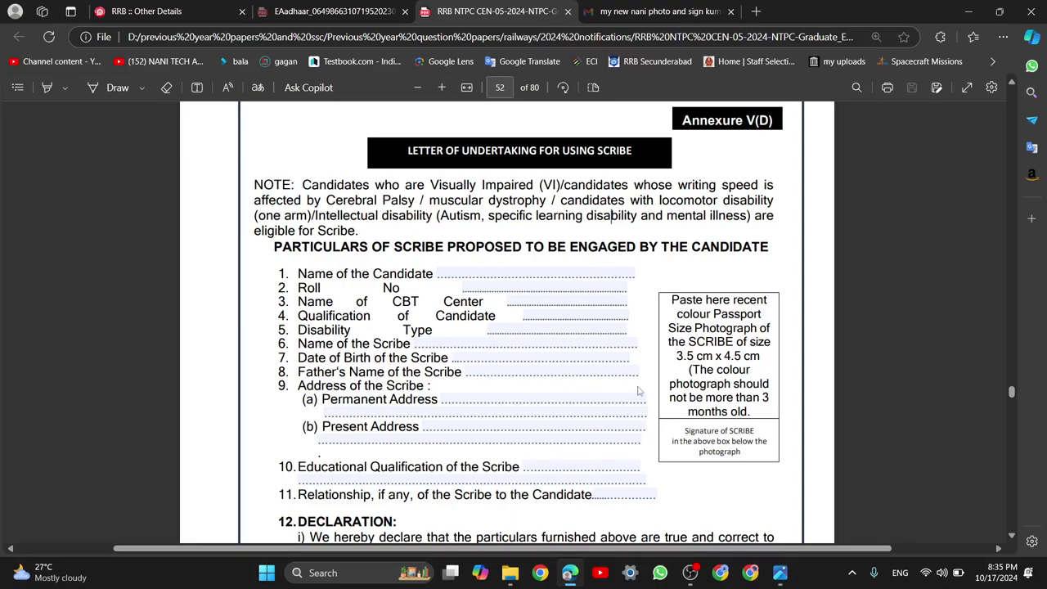
Return from the PDF to the RRB Other Details page
scroll(637, 392, down, 5)
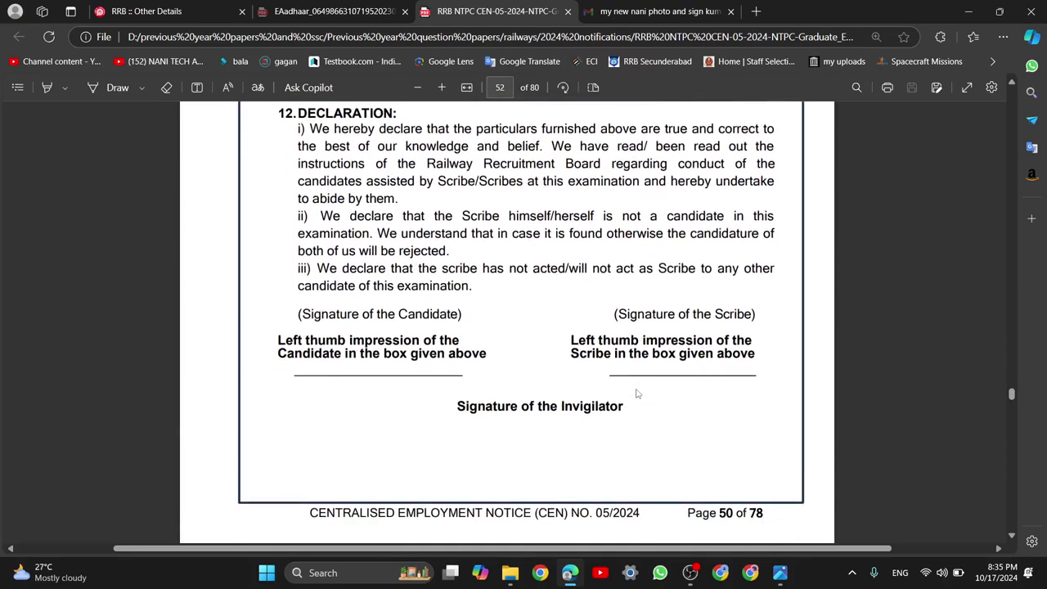
scroll(630, 389, up, 6)
scroll(487, 398, up, 2)
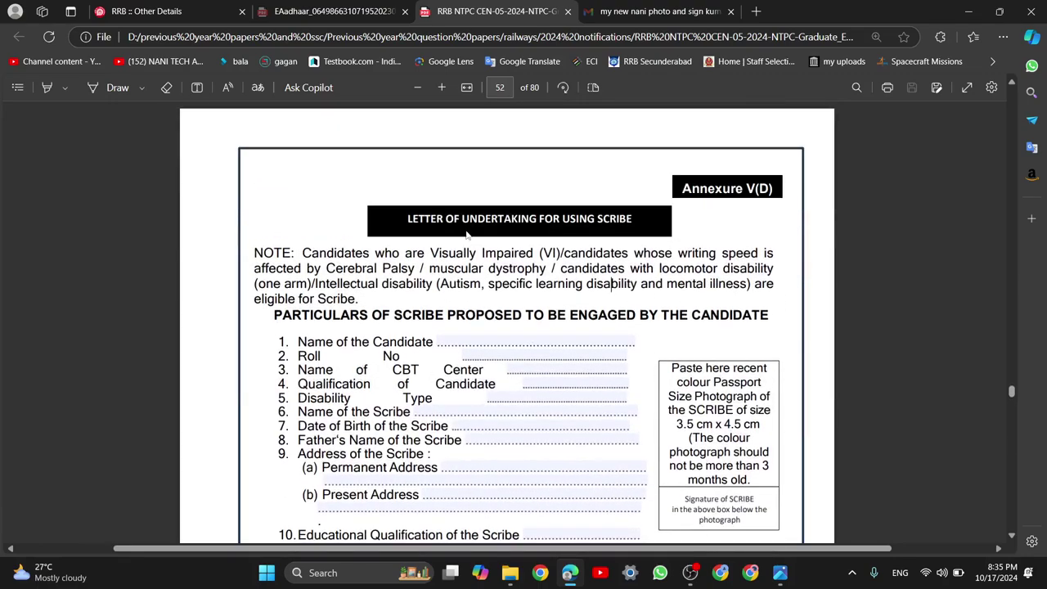
click(143, 11)
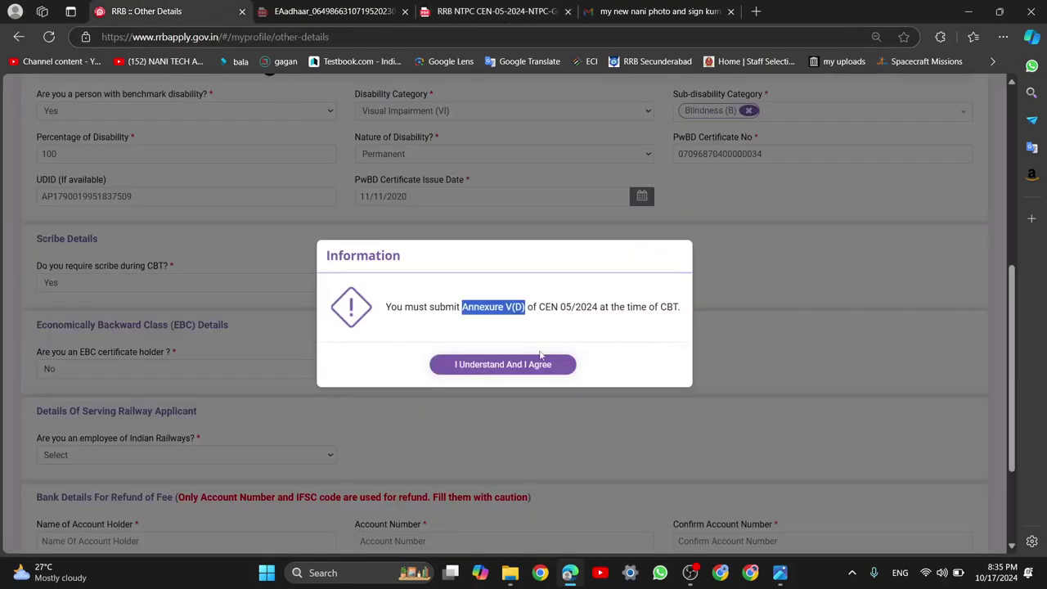
Accept the Annexure V(D) notice, set scribe details to No, and return to the notification PDF
click(497, 361)
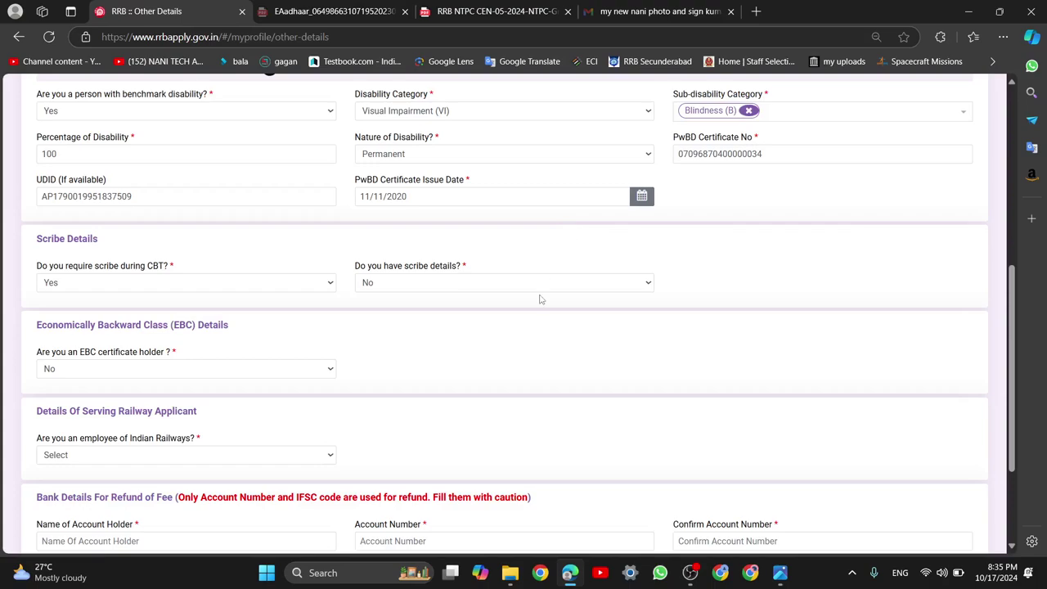
scroll(556, 324, down, 1)
click(521, 217)
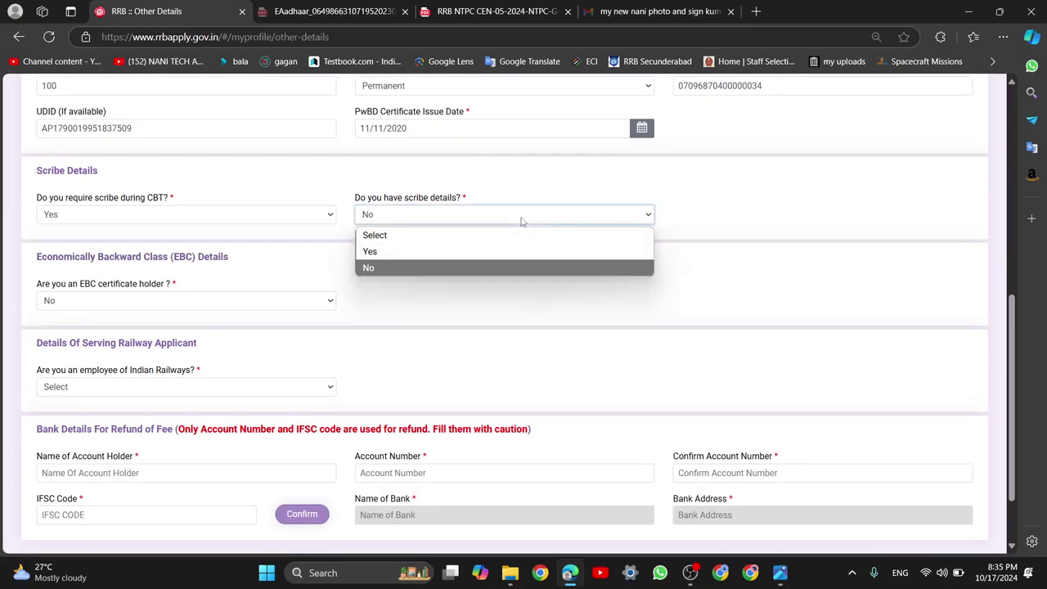
click(488, 270)
click(483, 10)
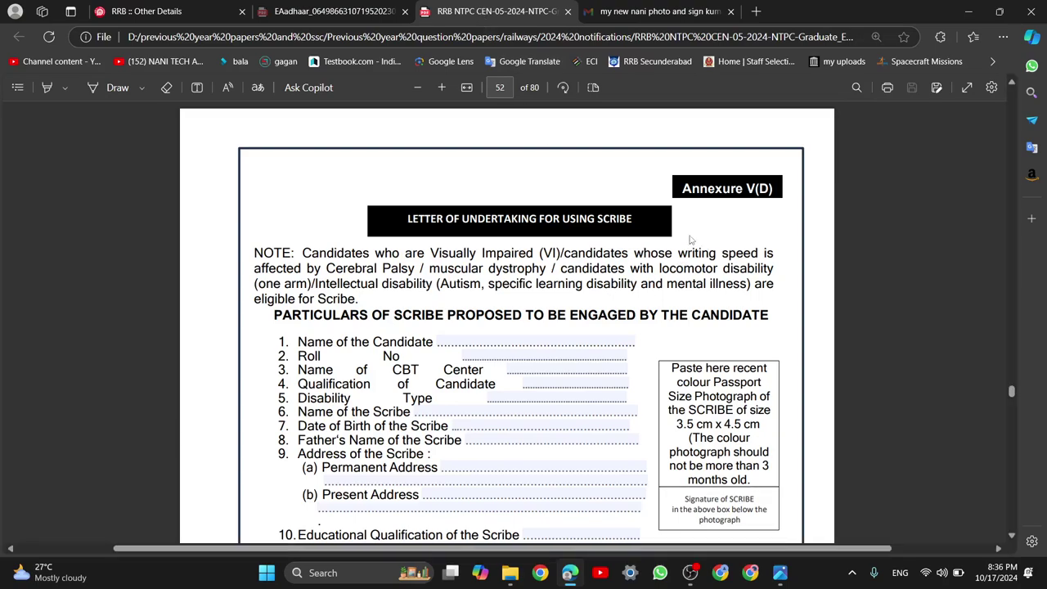
click(612, 369)
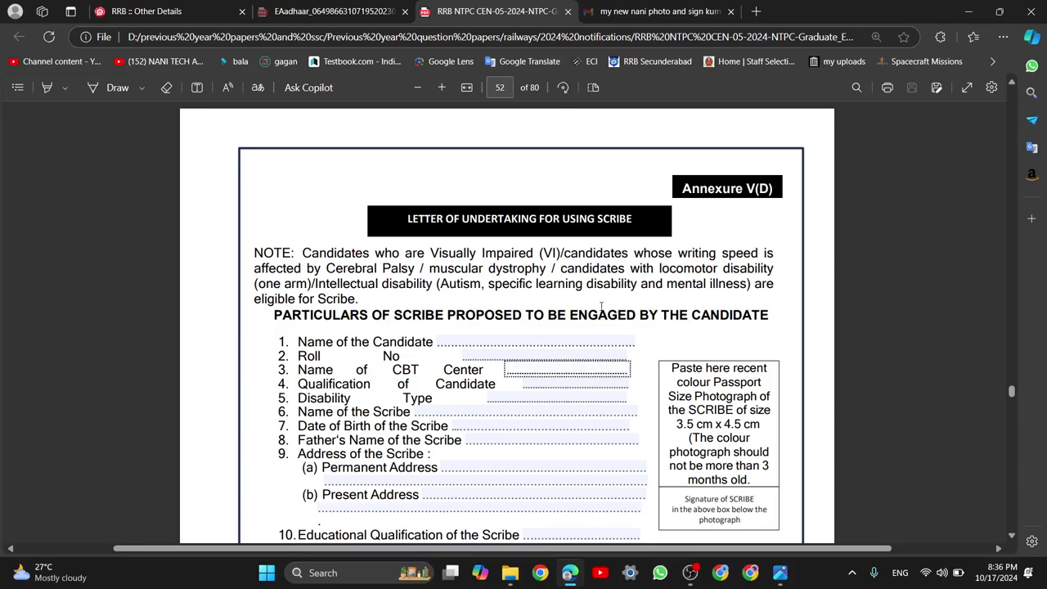
scroll(601, 306, down, 1)
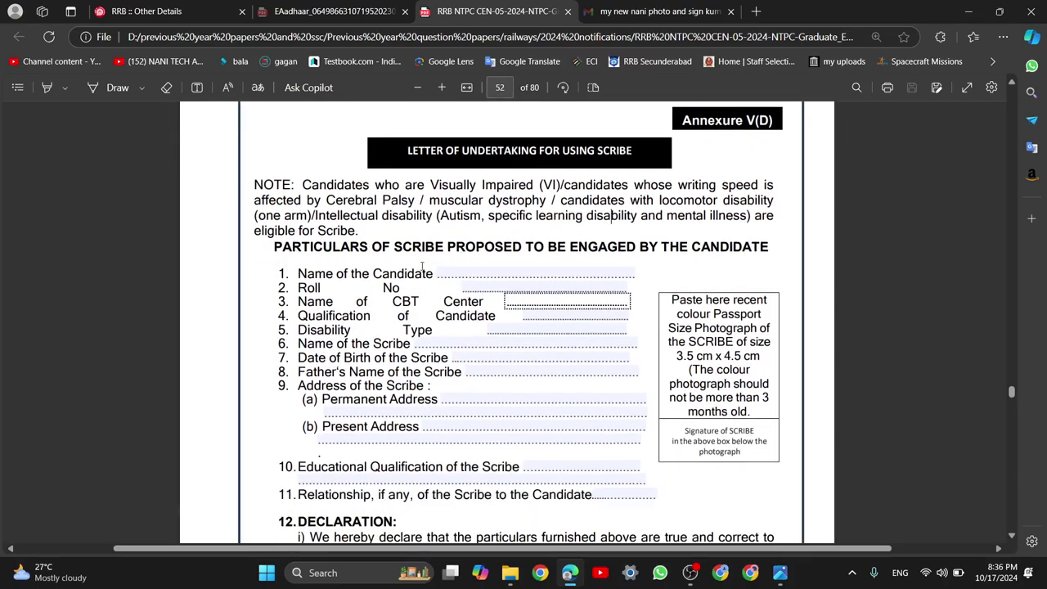
drag(432, 273, 633, 274)
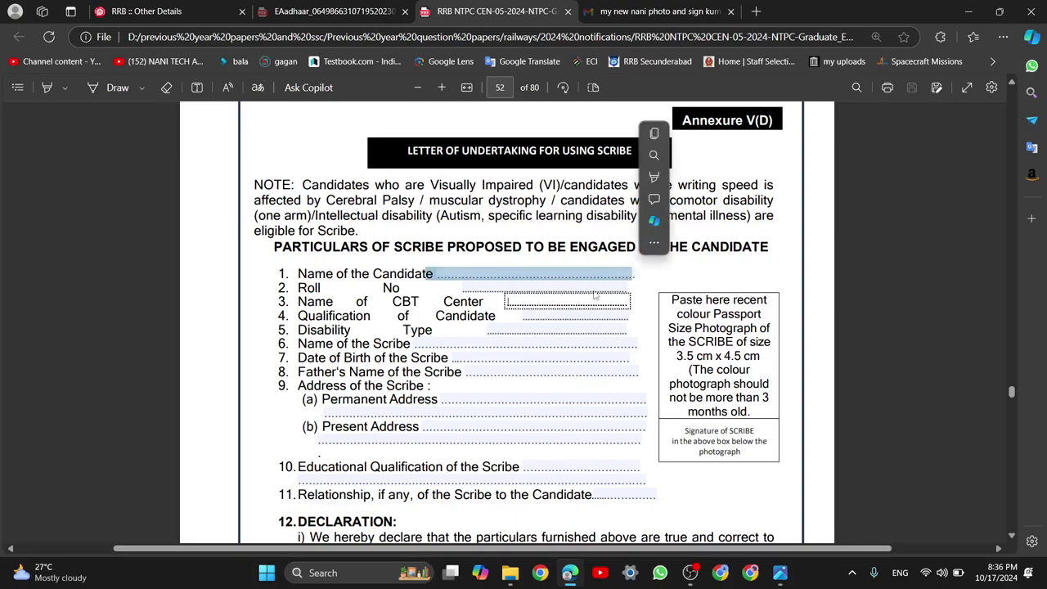
click(463, 290)
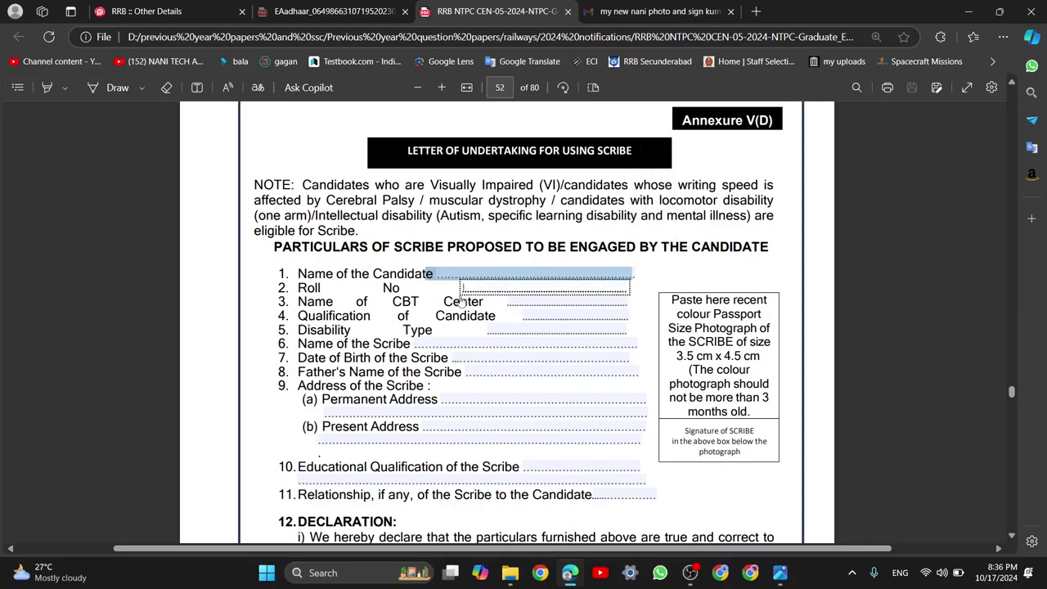
click(351, 274)
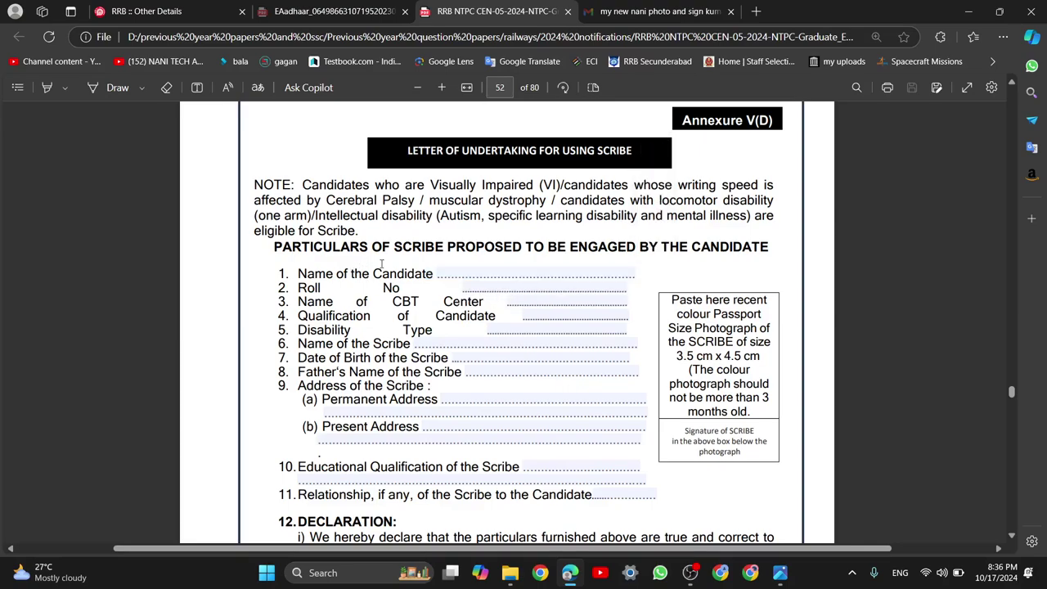
double_click(438, 273)
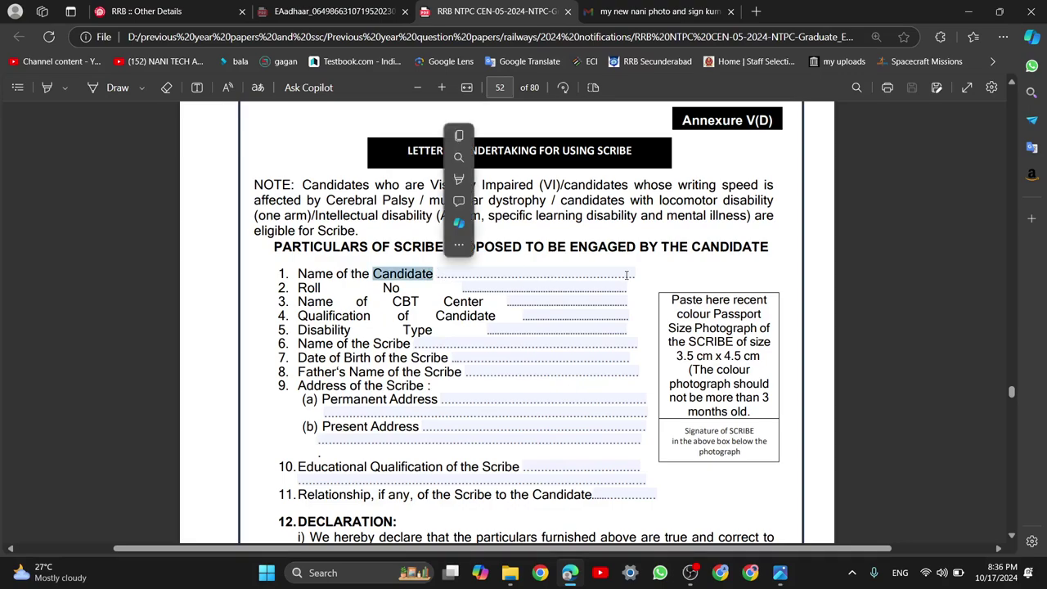
click(630, 276)
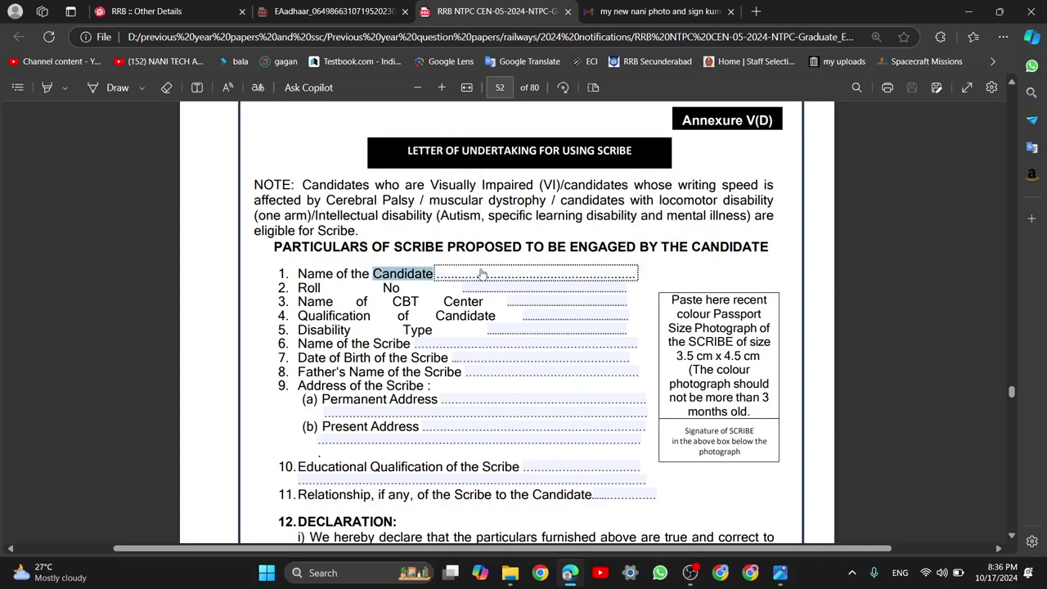
click(356, 331)
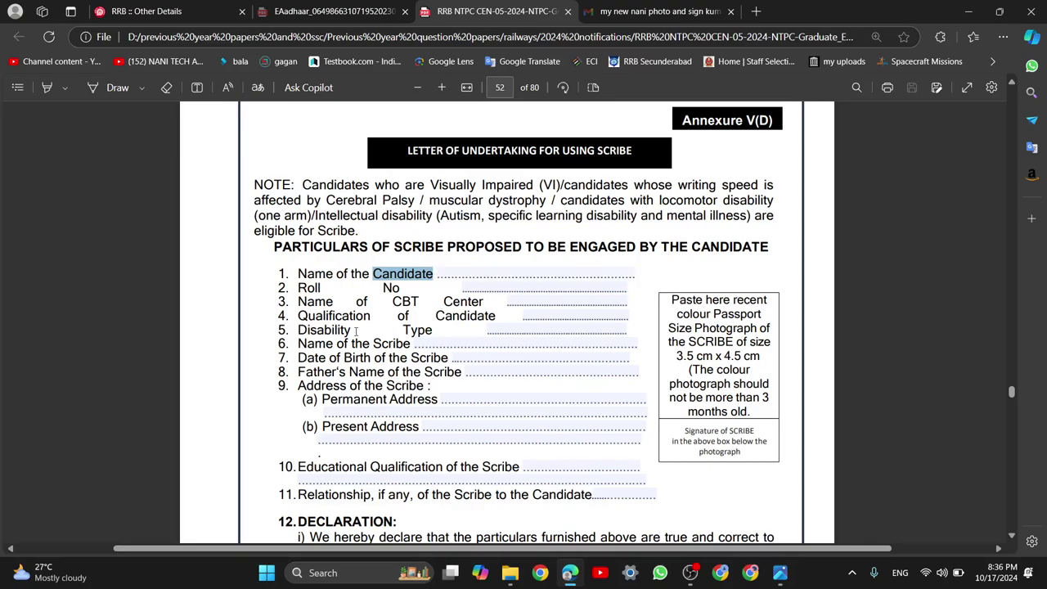
click(499, 288)
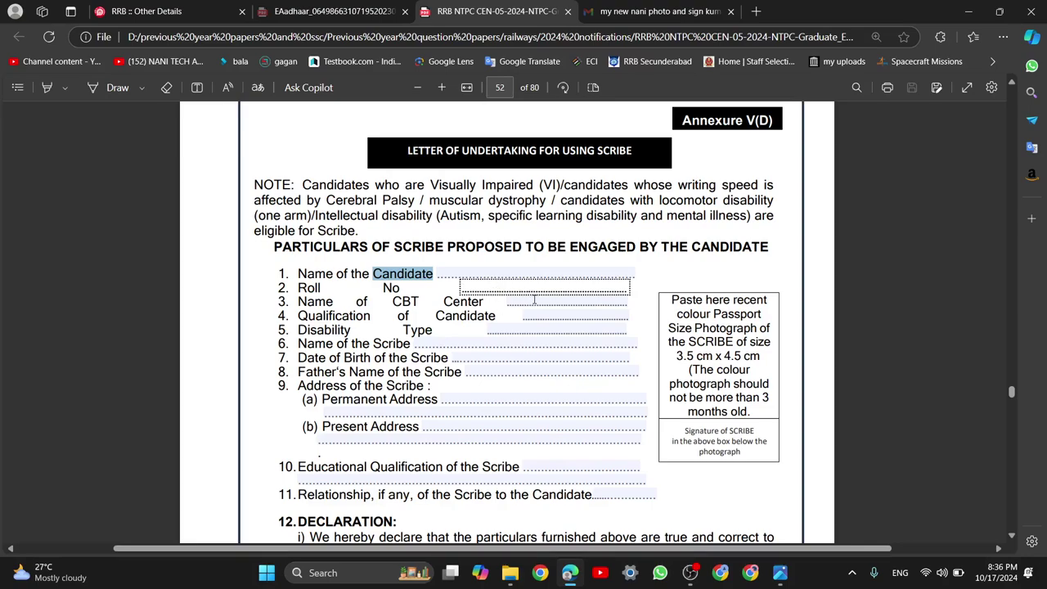
click(534, 299)
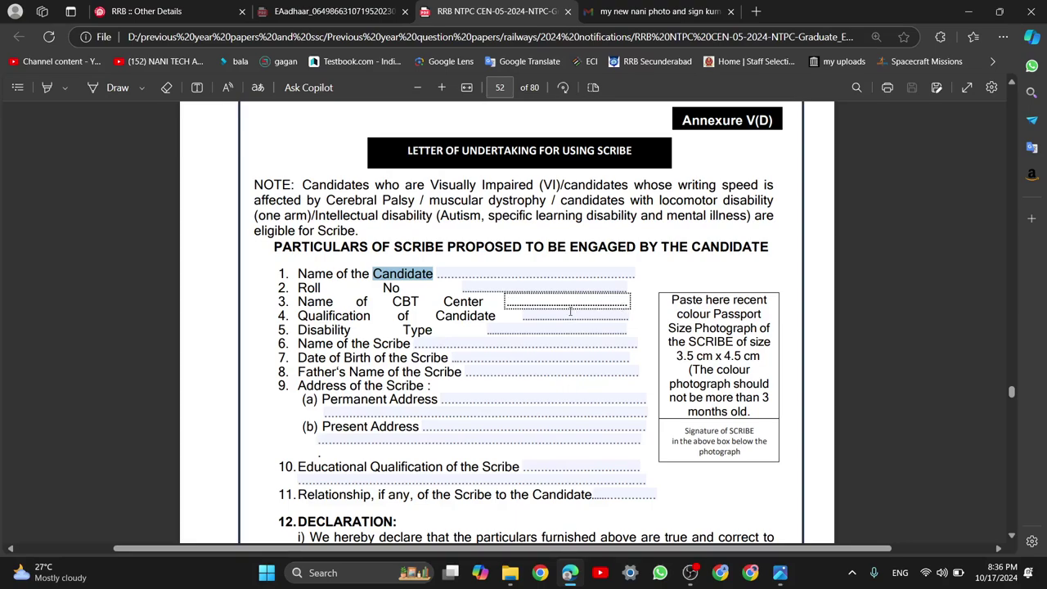
click(546, 316)
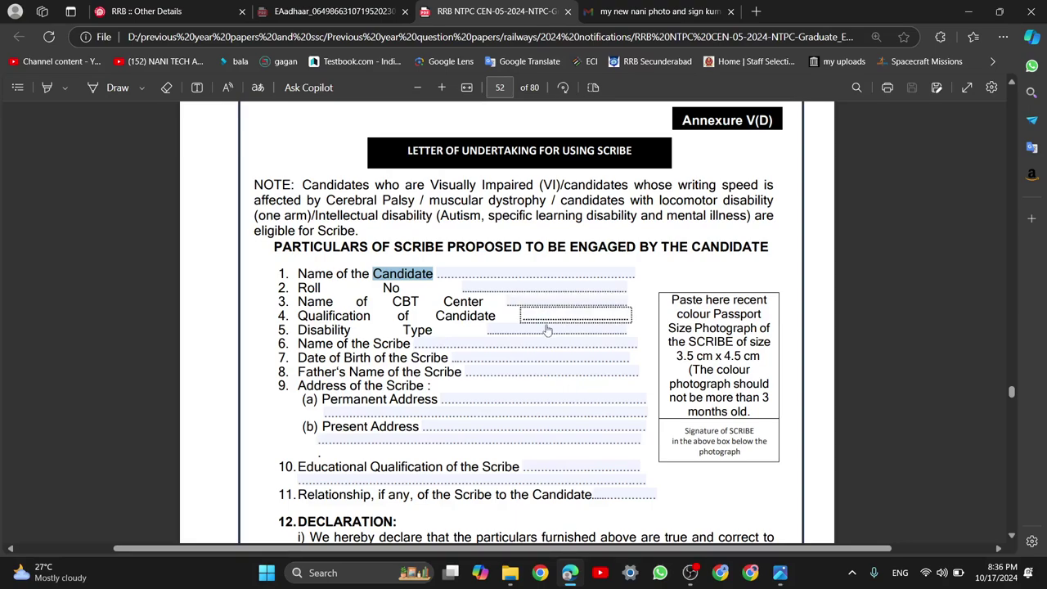